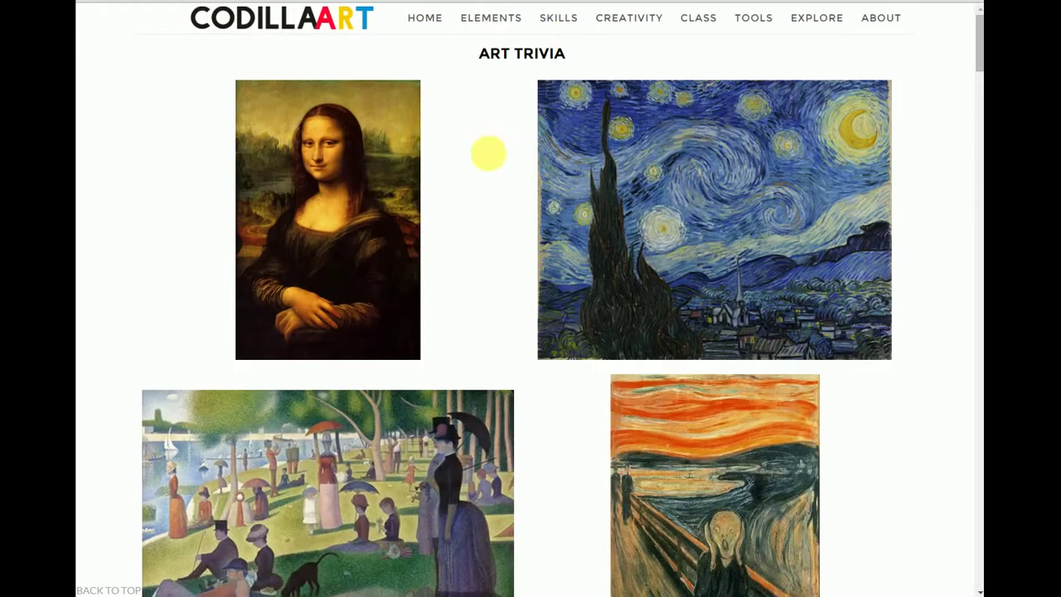
Scroll the CodillaArt Art Trivia gallery down to the Great Wave painting
{"action": "scroll", "coordinate": [145, 249], "scroll_direction": "down", "scroll_amount": 1}
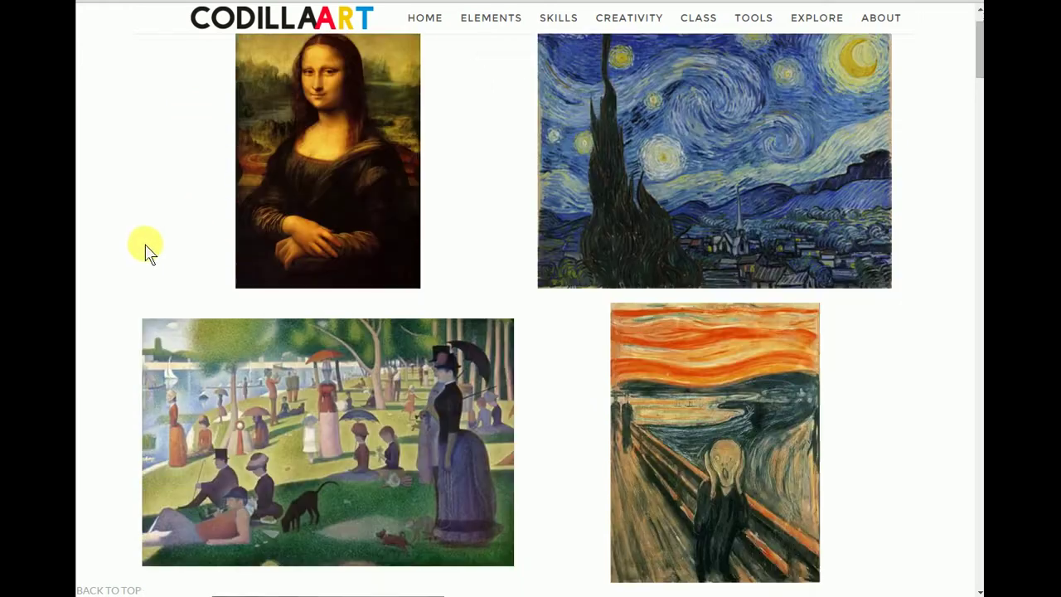
{"action": "scroll", "coordinate": [145, 249], "scroll_direction": "down", "scroll_amount": 5}
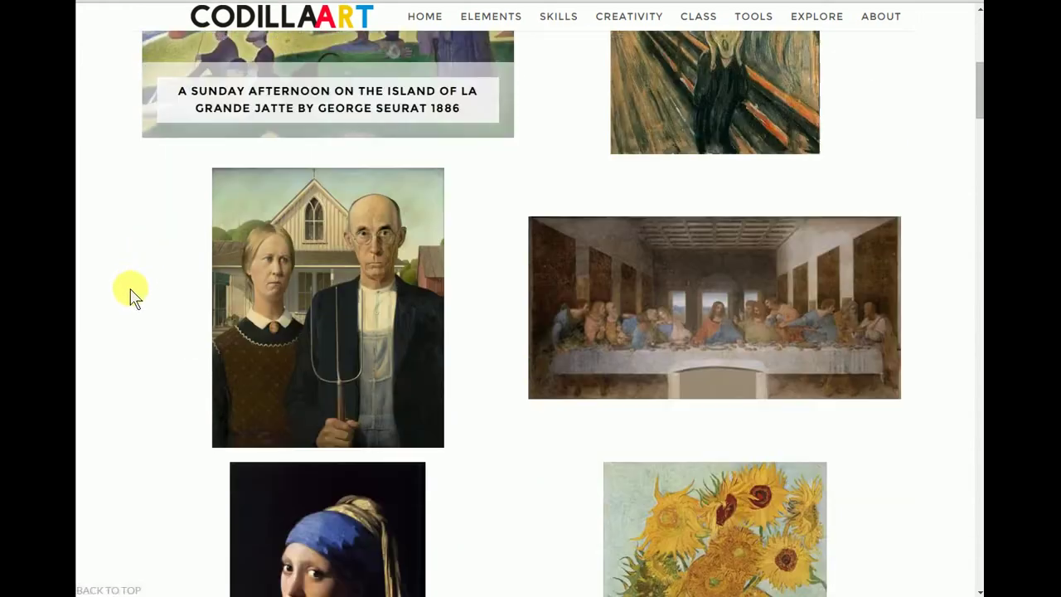
{"action": "scroll", "coordinate": [124, 315], "scroll_direction": "down", "scroll_amount": 3}
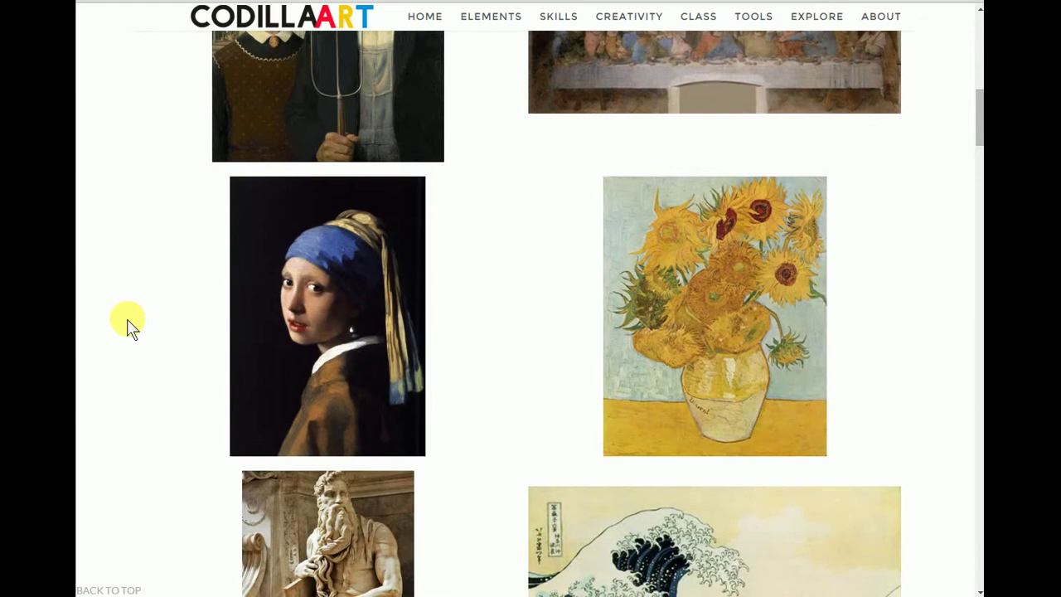
{"action": "scroll", "coordinate": [127, 320], "scroll_direction": "down", "scroll_amount": 2}
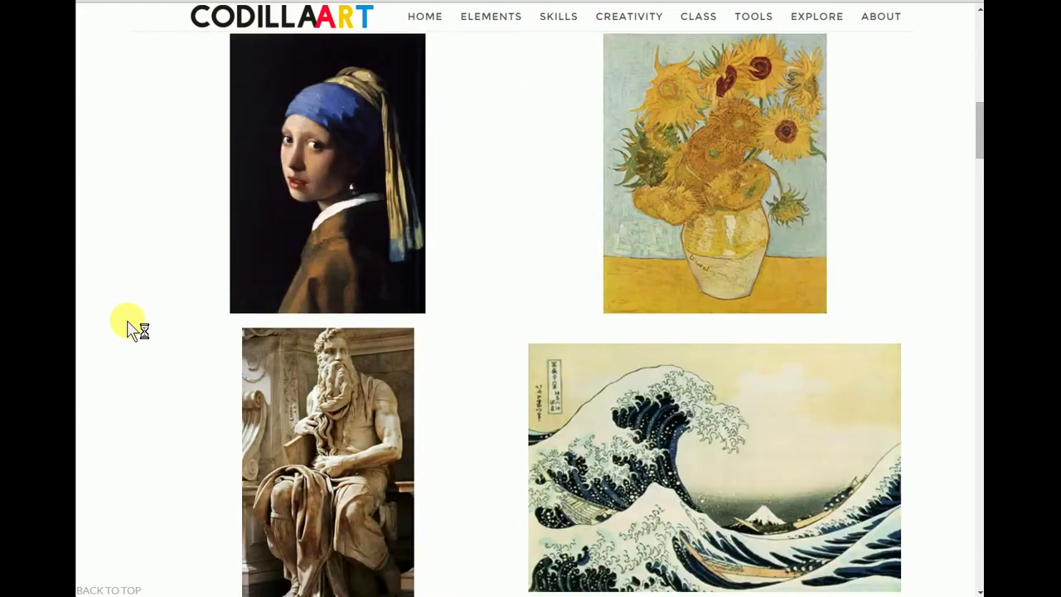
{"action": "scroll", "coordinate": [149, 320], "scroll_direction": "down", "scroll_amount": 2}
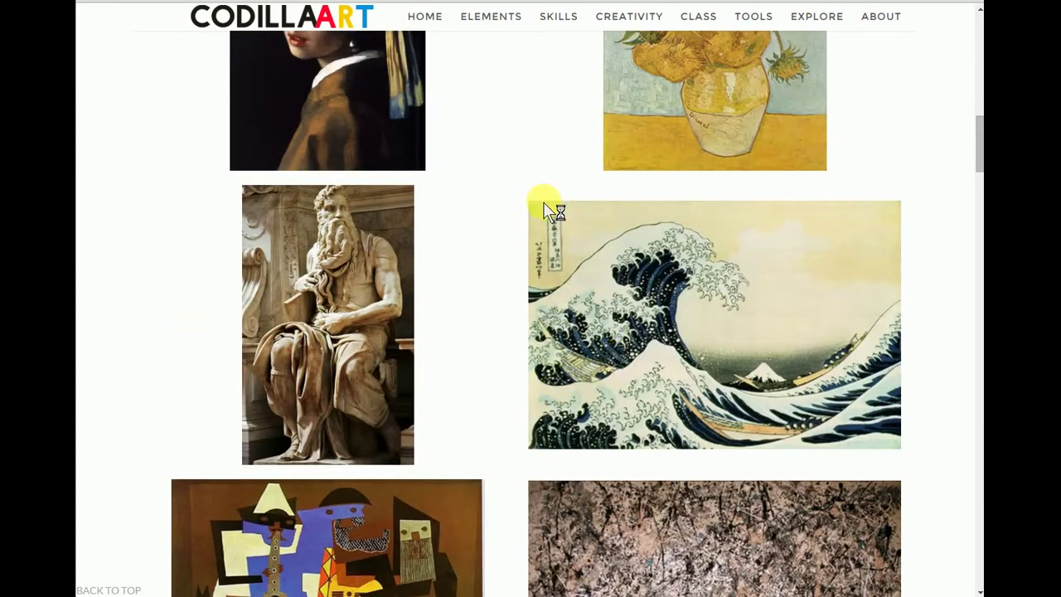
{"action": "mouse_move", "coordinate": [539, 208]}
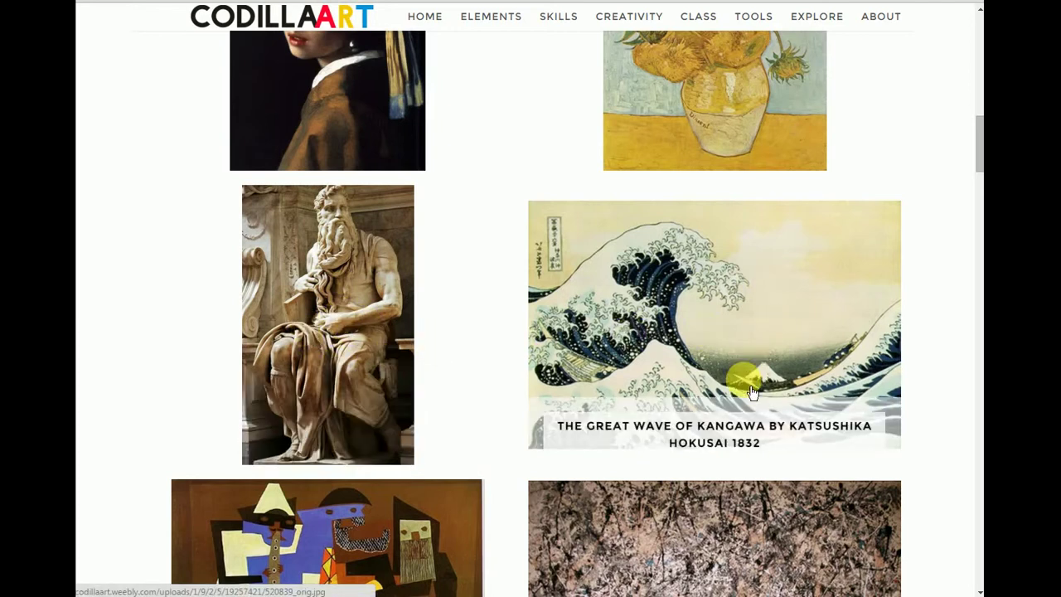
{"action": "scroll", "coordinate": [704, 374], "scroll_direction": "down", "scroll_amount": 2}
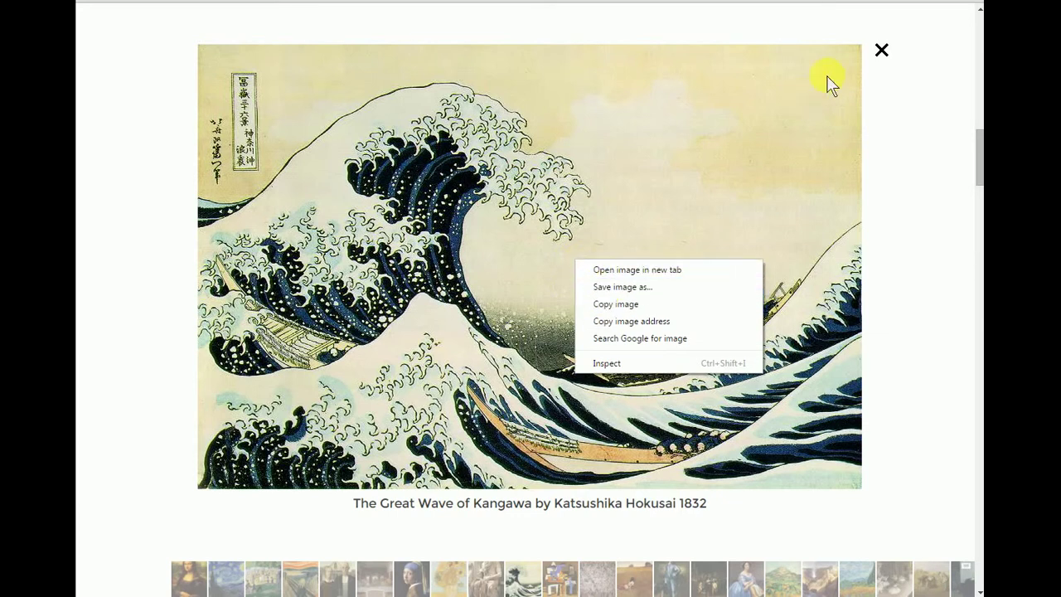
Close the enlarged Great Wave view and copy the image's link address
{"action": "left_click", "coordinate": [883, 58]}
{"action": "left_click", "coordinate": [877, 55]}
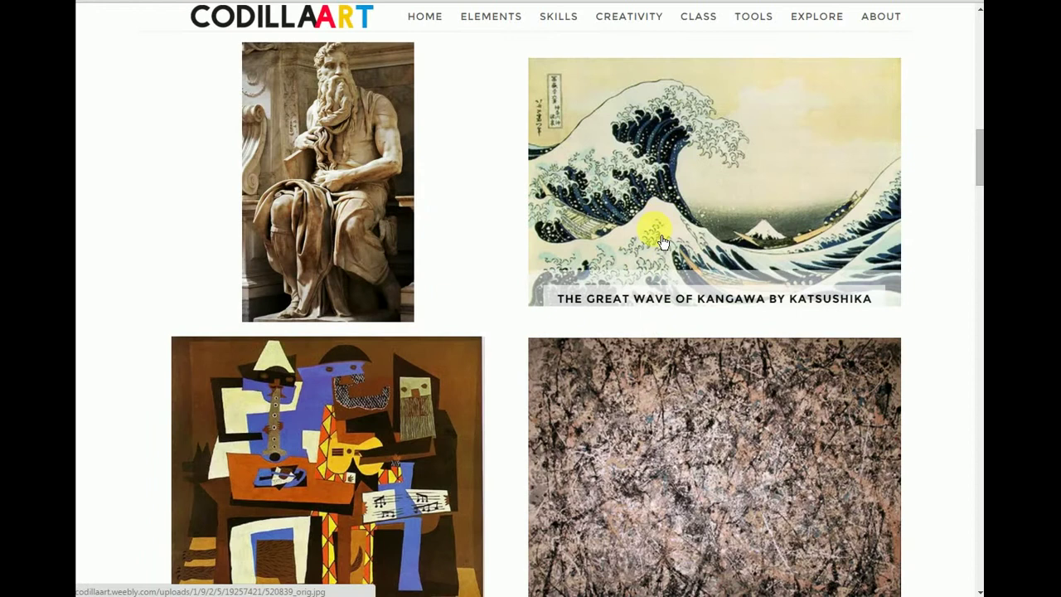
{"action": "right_click", "coordinate": [731, 148]}
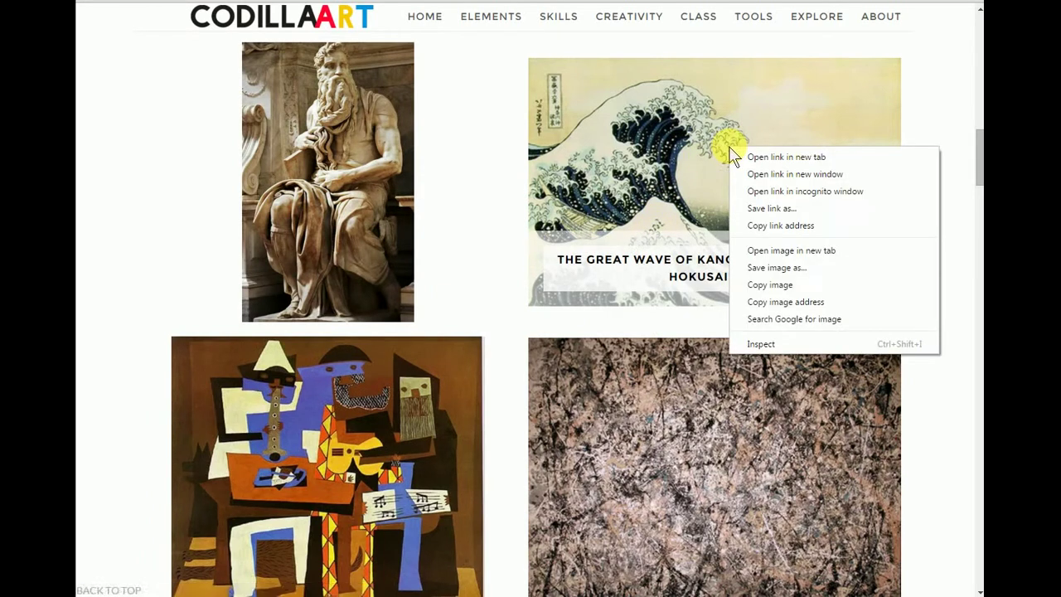
{"action": "left_click", "coordinate": [772, 231]}
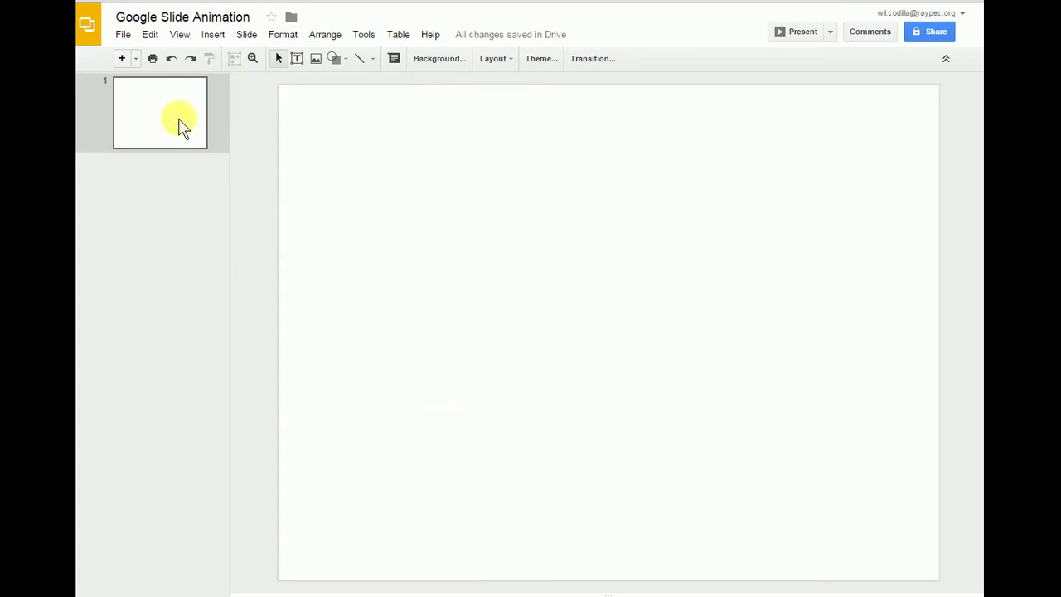
Make the slide background dark cyan, then reopen the Background settings
{"action": "left_click", "coordinate": [436, 59]}
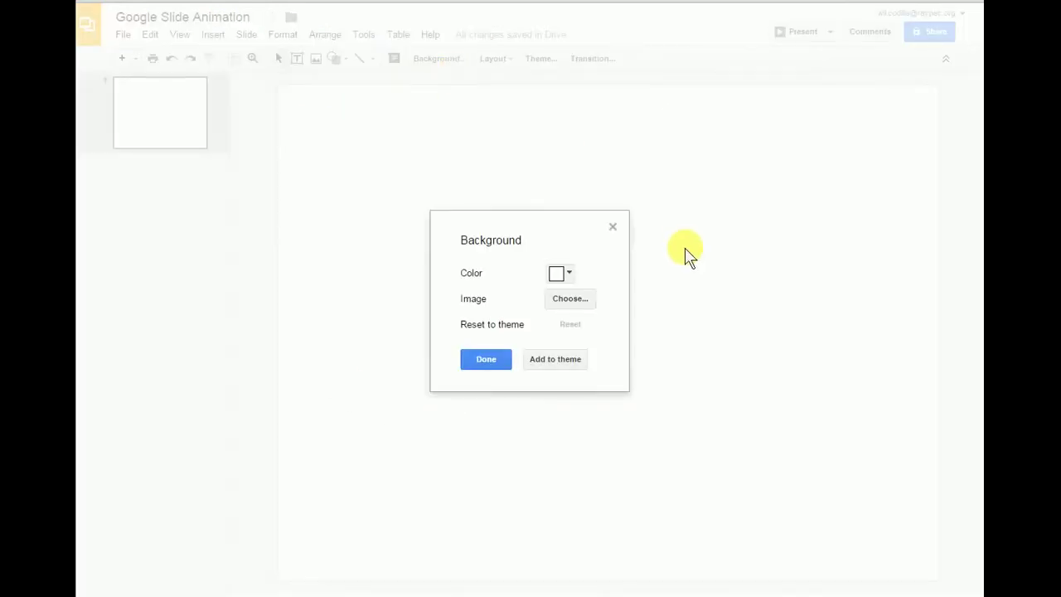
{"action": "left_click", "coordinate": [572, 281]}
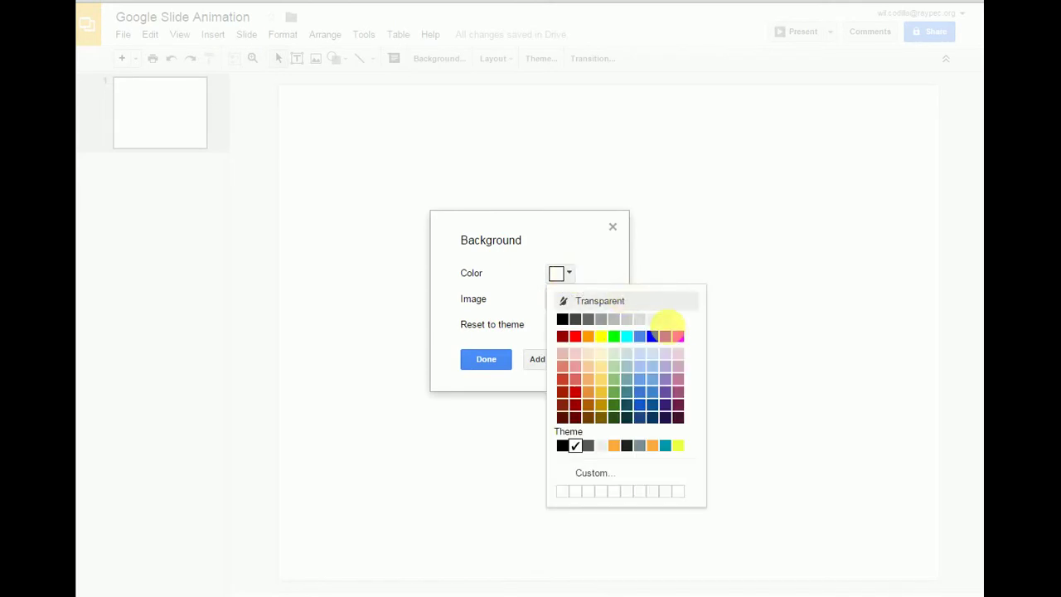
{"action": "left_click", "coordinate": [634, 417]}
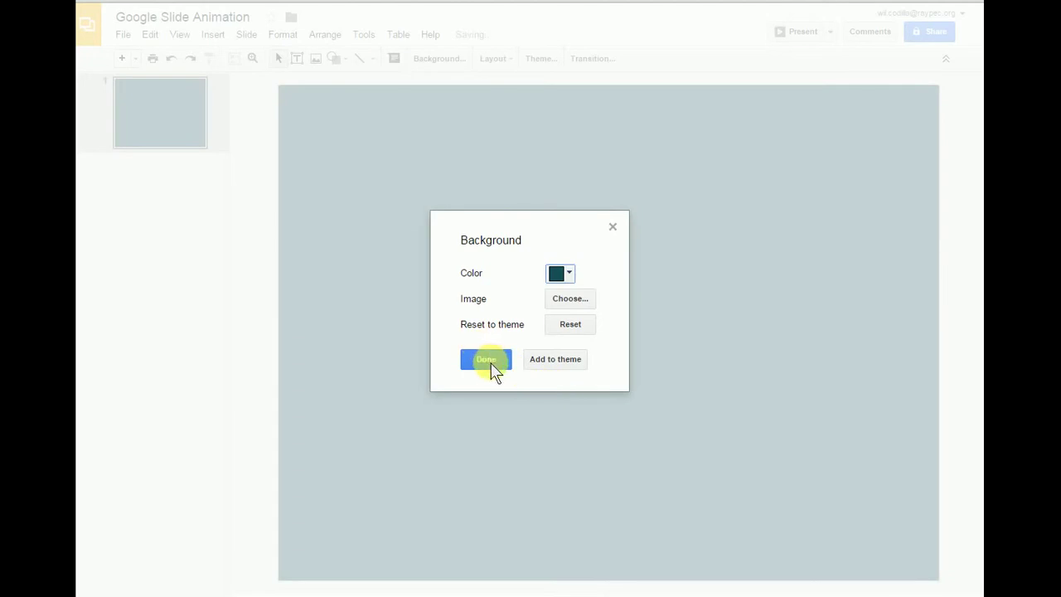
{"action": "left_click", "coordinate": [486, 364]}
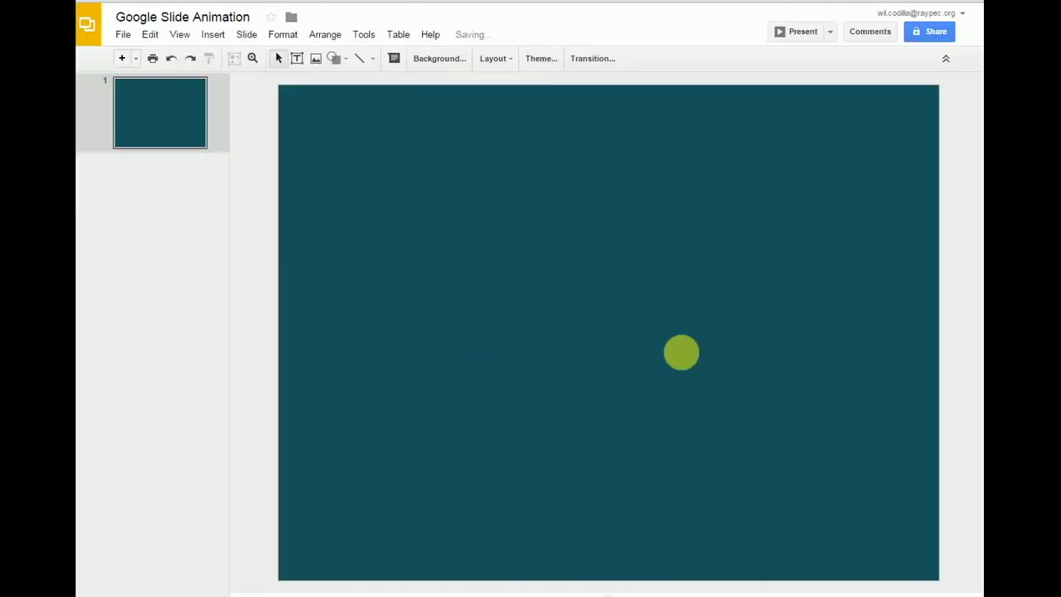
{"action": "left_click", "coordinate": [440, 58]}
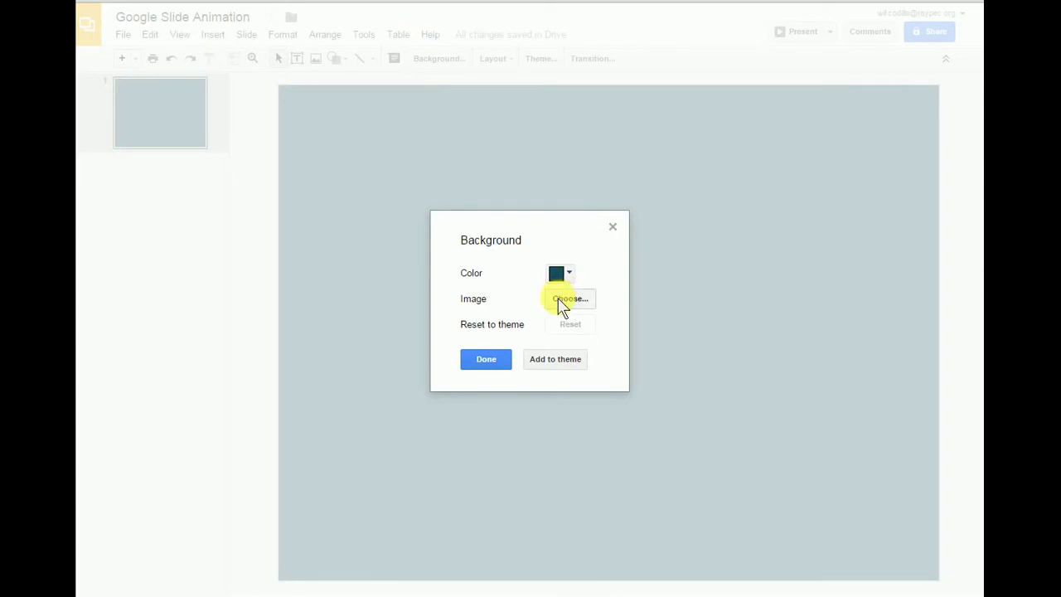
Set the Great Wave image from its pasted URL as background and add it to the theme
{"action": "left_click", "coordinate": [561, 302]}
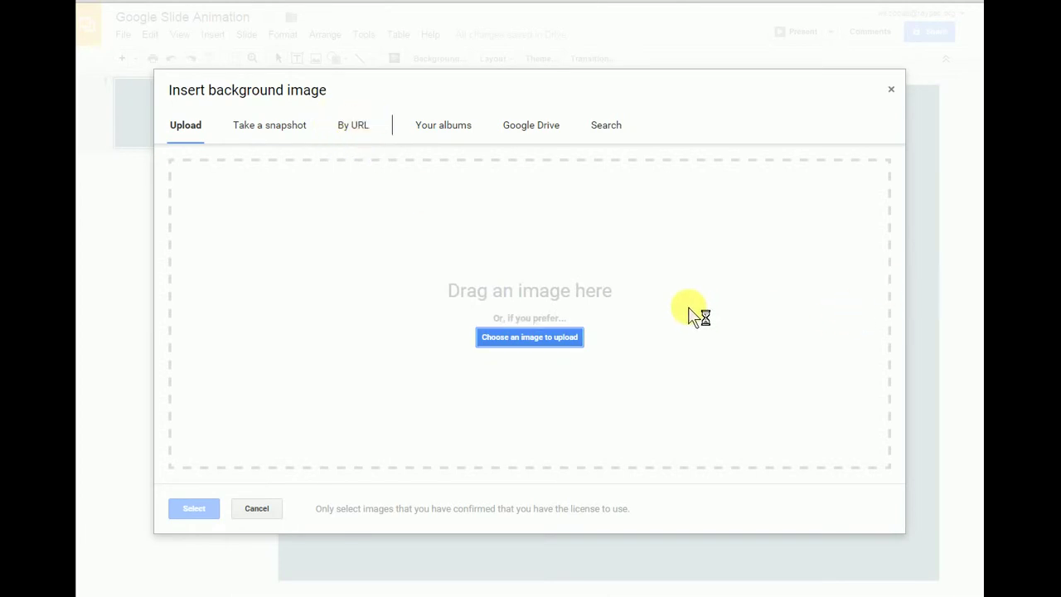
{"action": "left_click", "coordinate": [368, 147]}
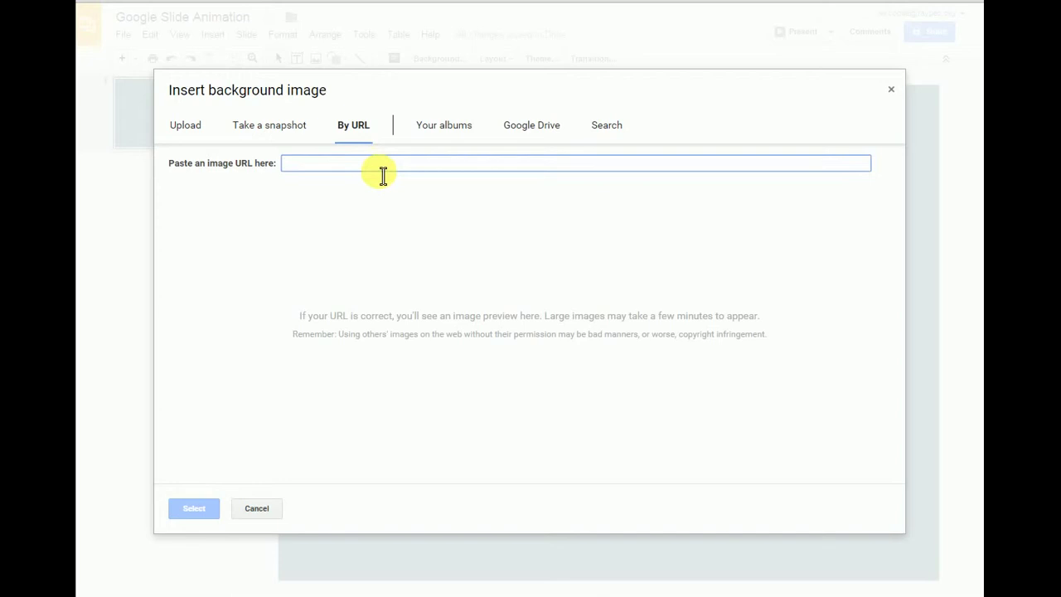
{"action": "right_click", "coordinate": [381, 172]}
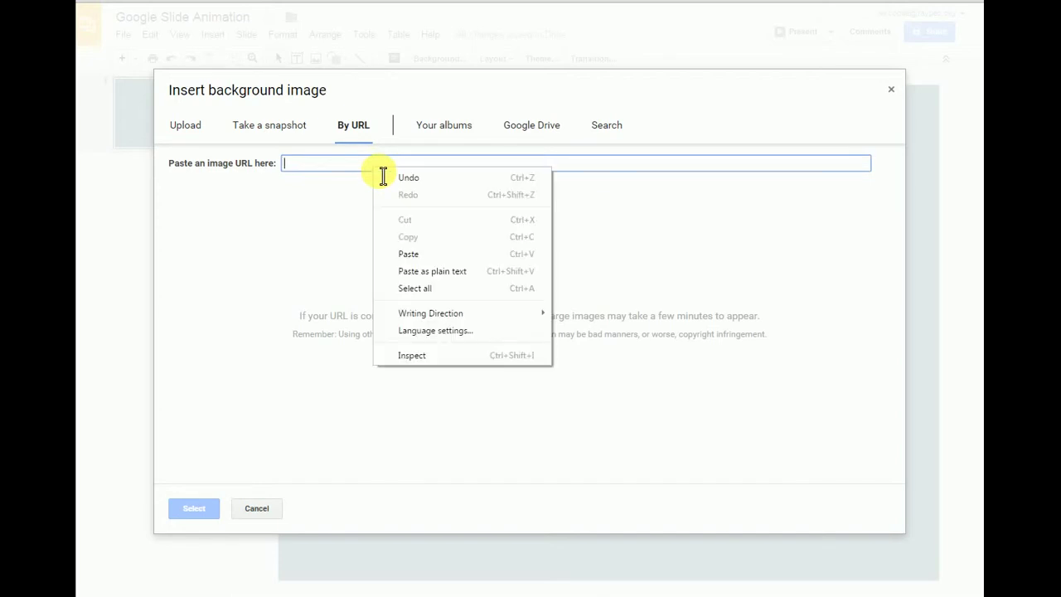
{"action": "left_click", "coordinate": [407, 254]}
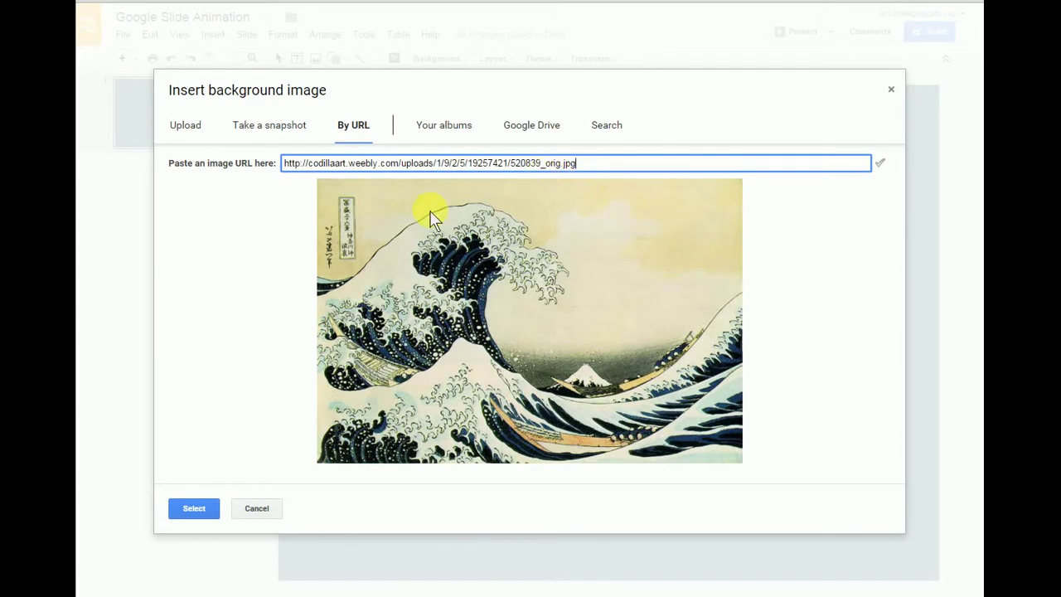
{"action": "left_click", "coordinate": [207, 508]}
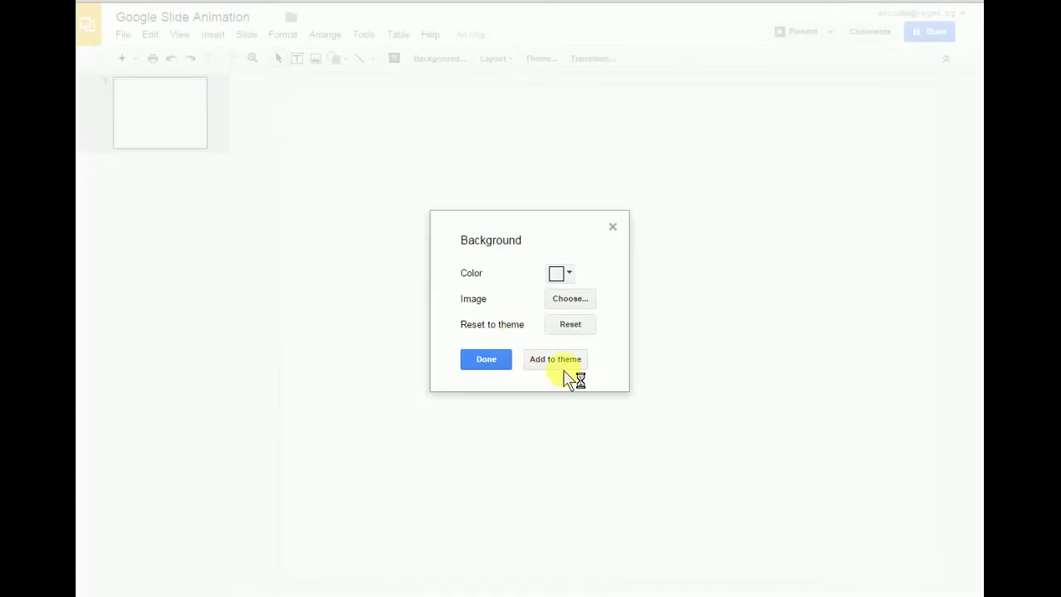
{"action": "left_click", "coordinate": [560, 358]}
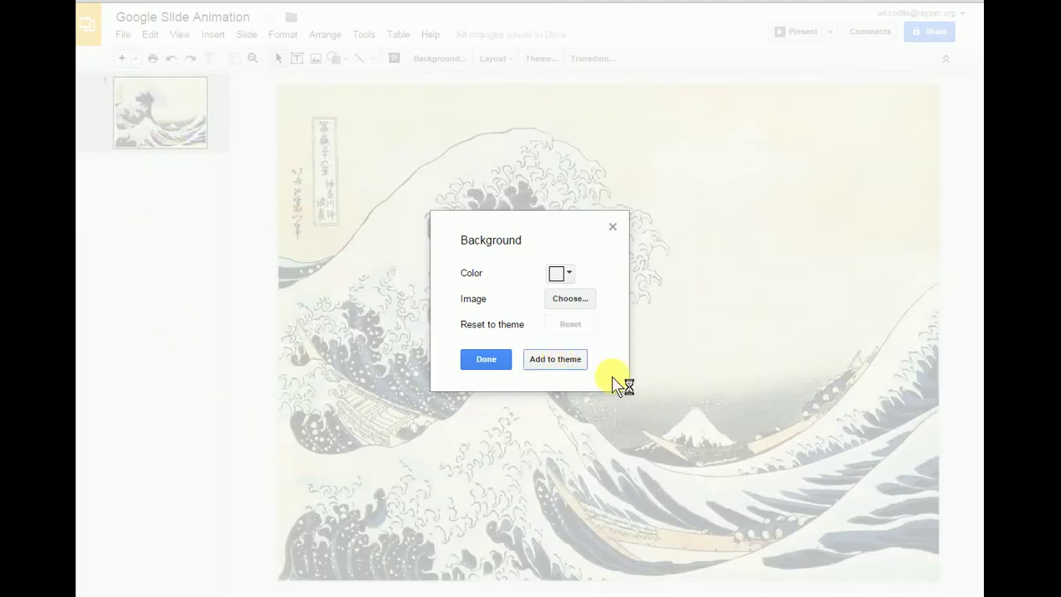
{"action": "left_click", "coordinate": [498, 361]}
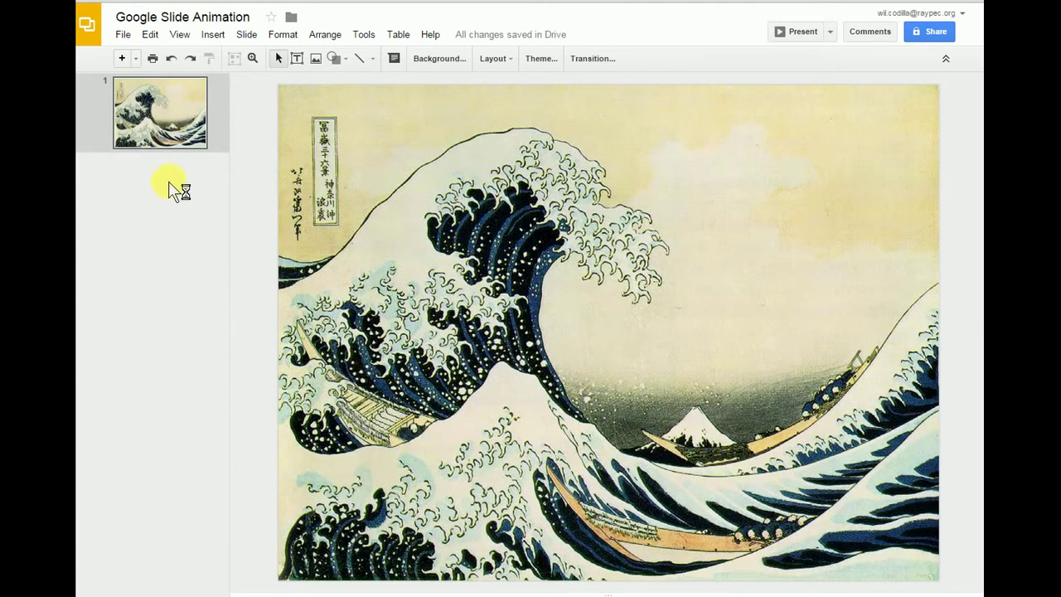
{"action": "left_click", "coordinate": [174, 109]}
{"action": "key", "text": "ctrl+d"}
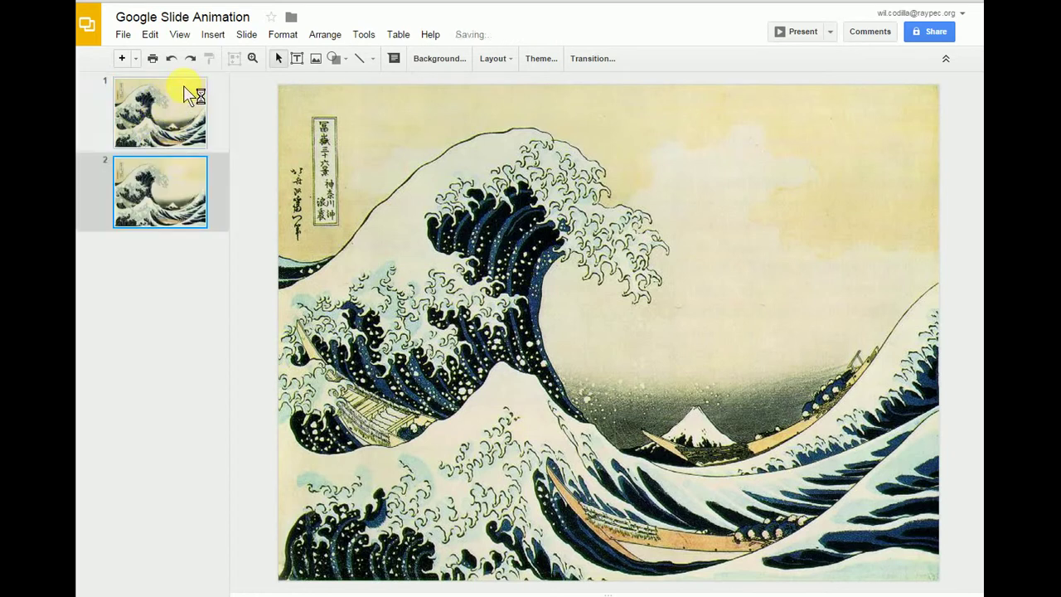
{"action": "key", "text": "ctrl+d"}
{"action": "key", "text": "ctrl+d"}
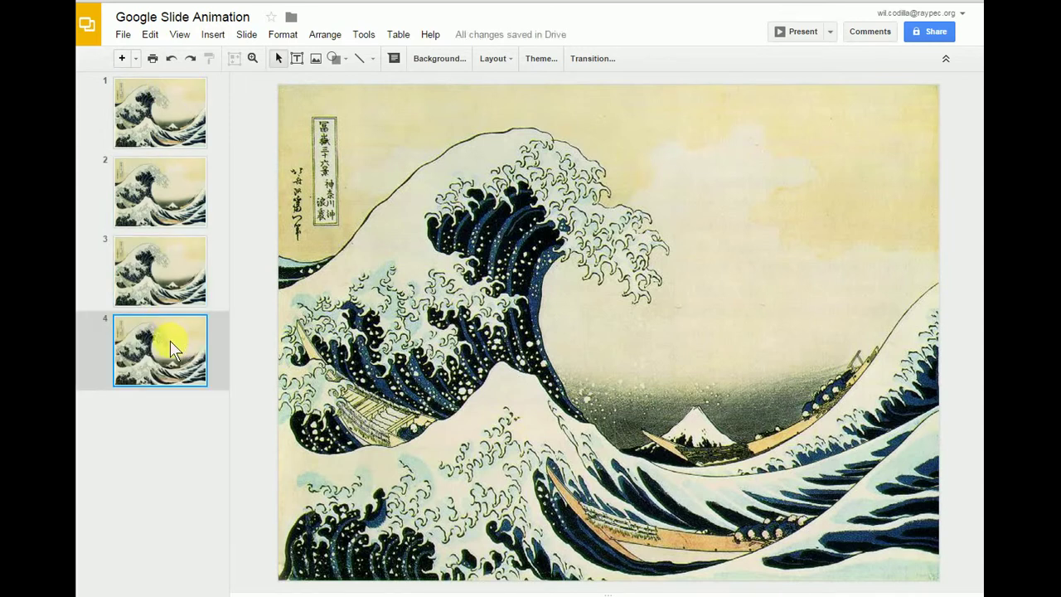
{"action": "left_click", "coordinate": [146, 172], "text": "shift"}
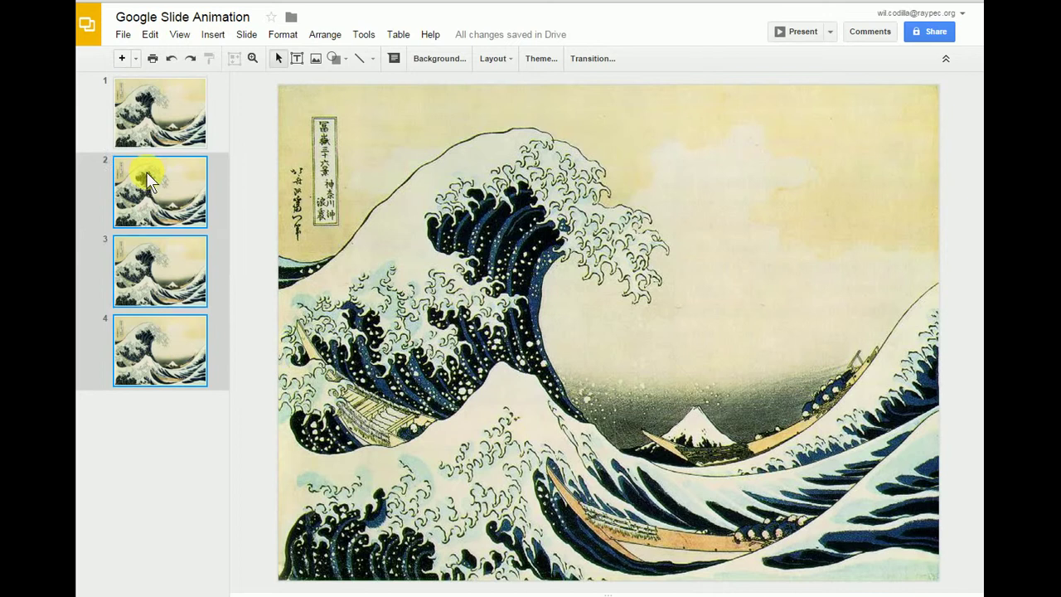
{"action": "key", "text": "Delete"}
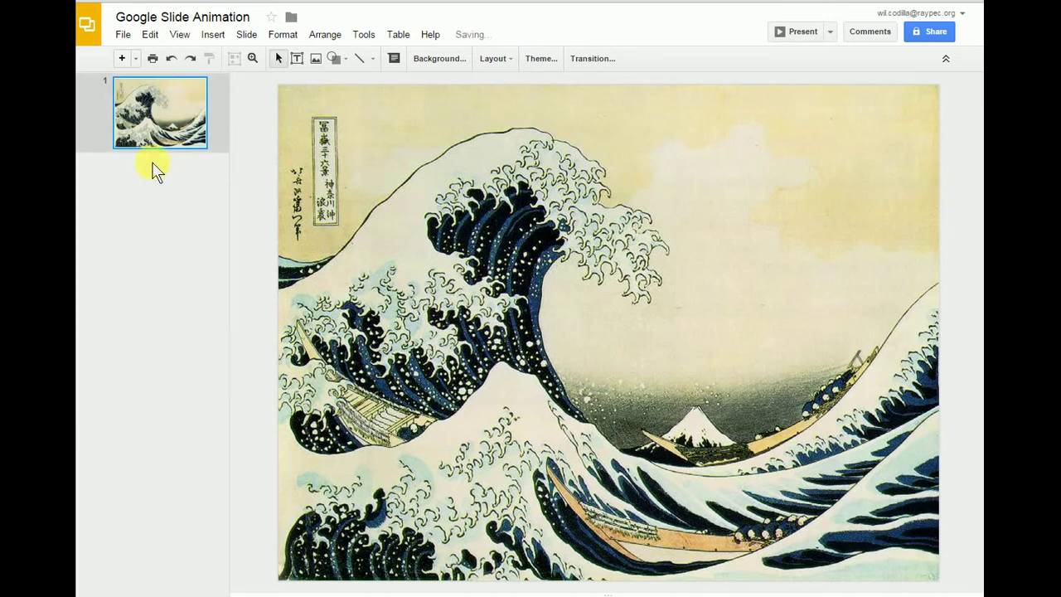
{"action": "left_click", "coordinate": [154, 198]}
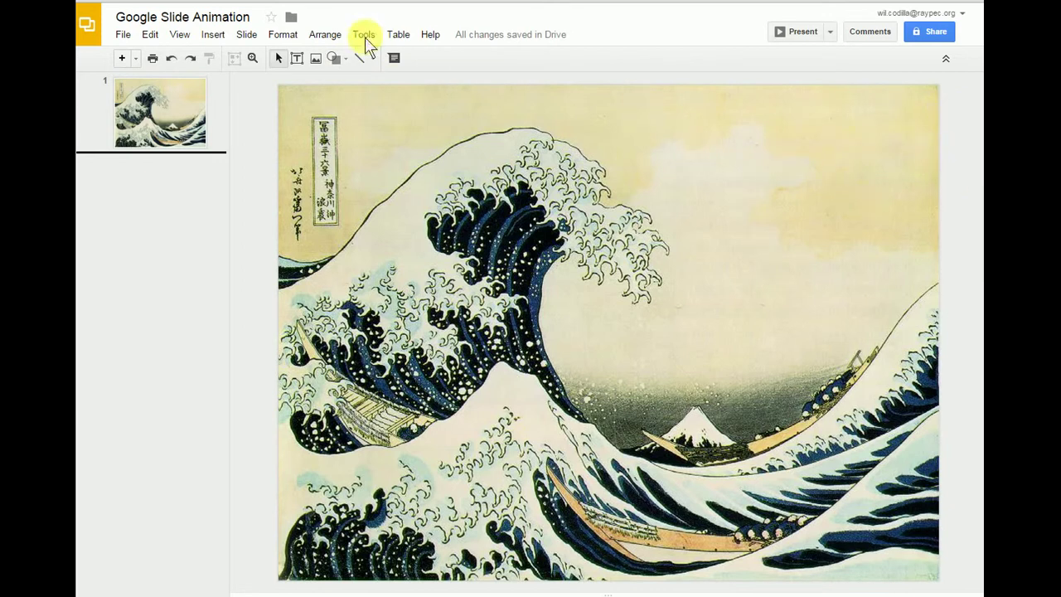
Draw a tall oval in the sky to the right of the wave
{"action": "left_click", "coordinate": [334, 58]}
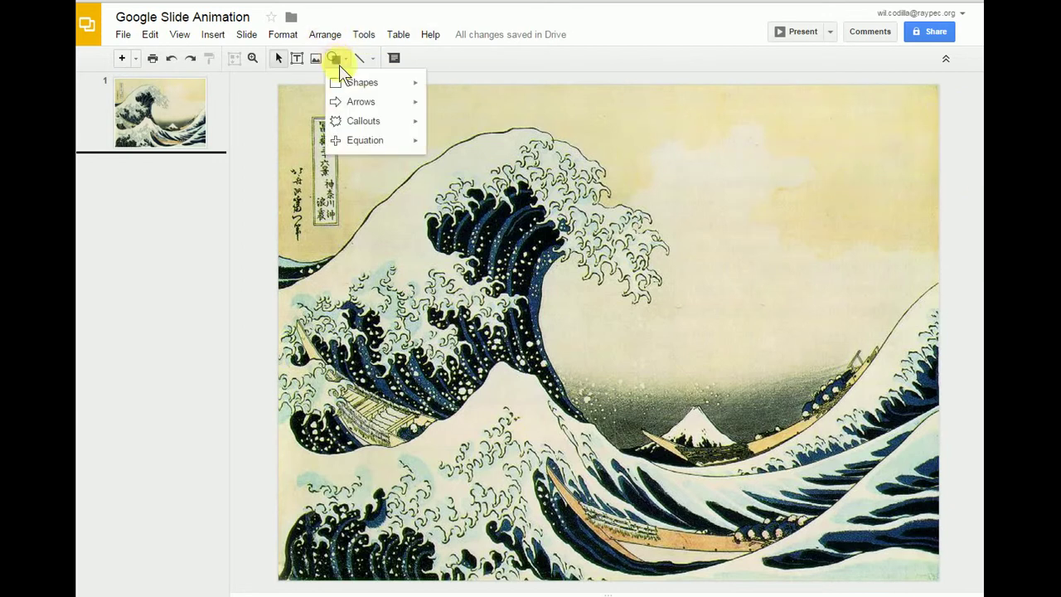
{"action": "mouse_move", "coordinate": [361, 84]}
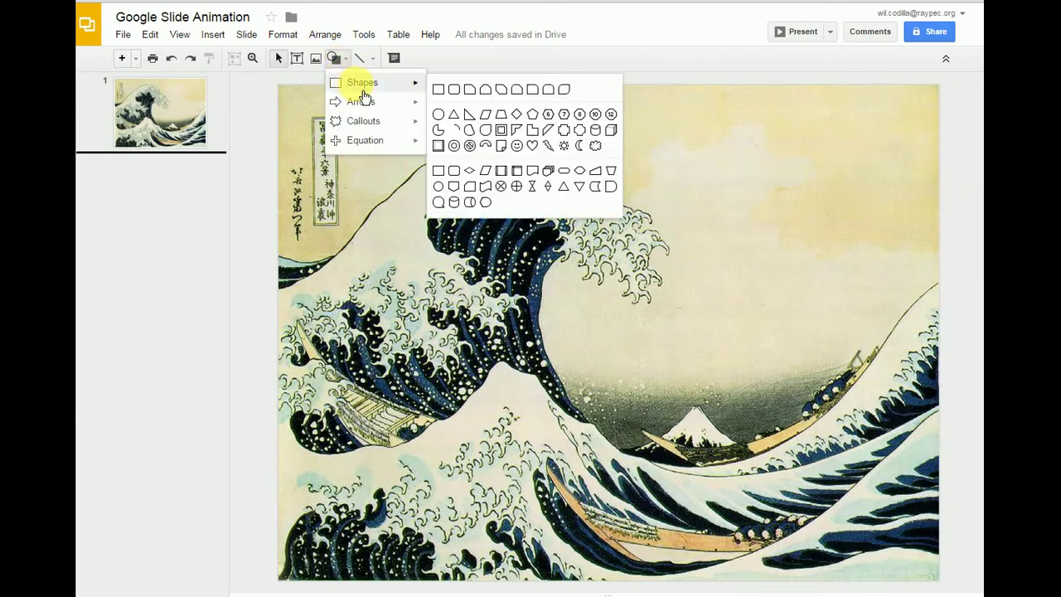
{"action": "left_click", "coordinate": [447, 122]}
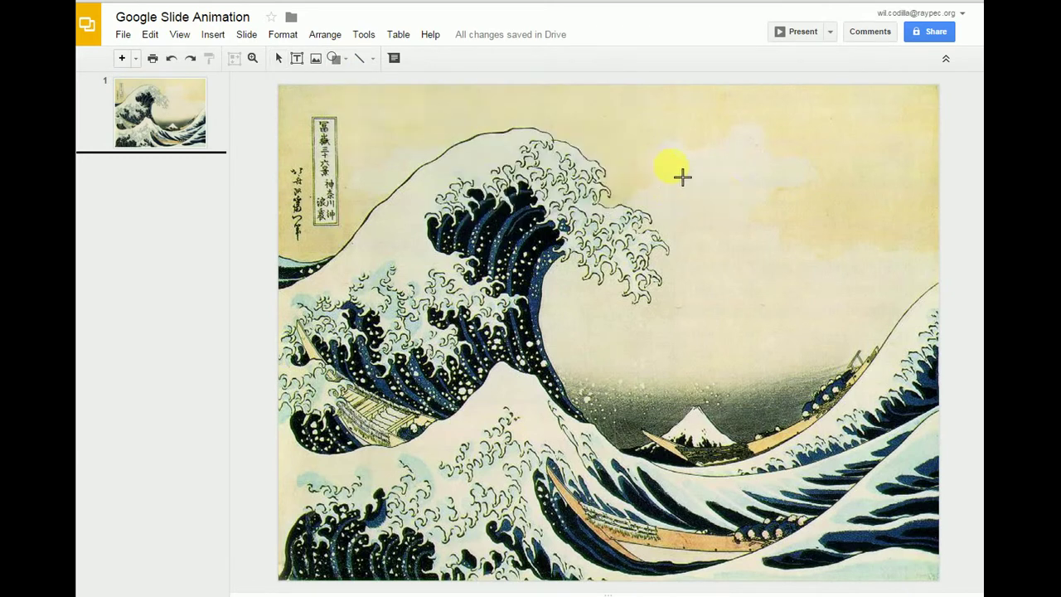
{"action": "left_click_drag", "start_coordinate": [671, 166], "coordinate": [744, 195]}
{"action": "left_click_drag", "start_coordinate": [865, 266], "coordinate": [793, 310]}
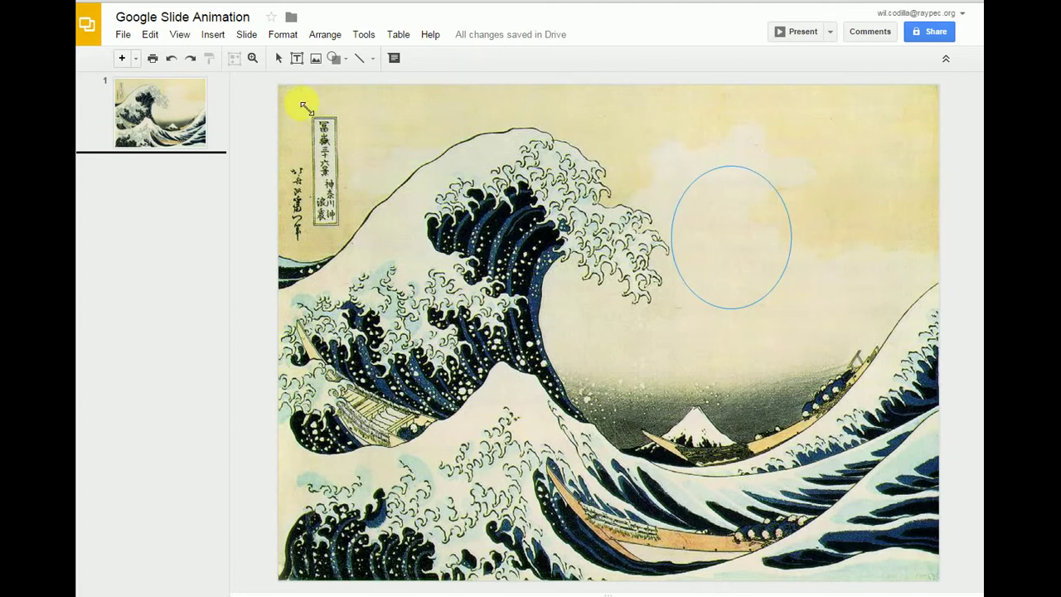
Draw a wide ellipse across the lower half of the tall oval
{"action": "left_click", "coordinate": [335, 58]}
{"action": "mouse_move", "coordinate": [378, 89]}
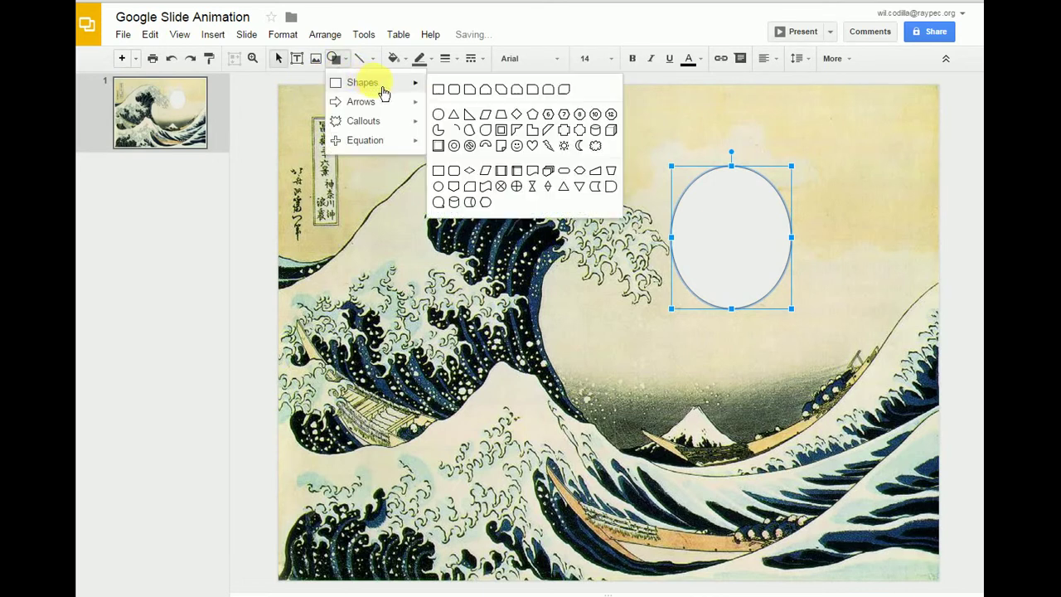
{"action": "left_click", "coordinate": [439, 114]}
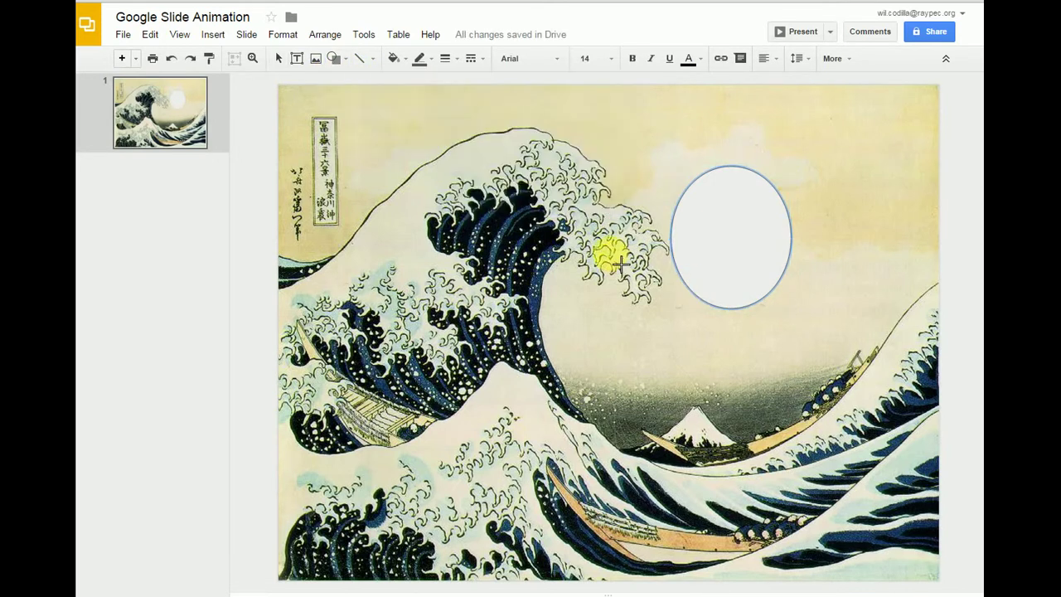
{"action": "mouse_move", "coordinate": [803, 344]}
{"action": "left_mouse_down"}
{"action": "mouse_move", "coordinate": [864, 361]}
{"action": "mouse_move", "coordinate": [847, 351]}
{"action": "left_mouse_up"}
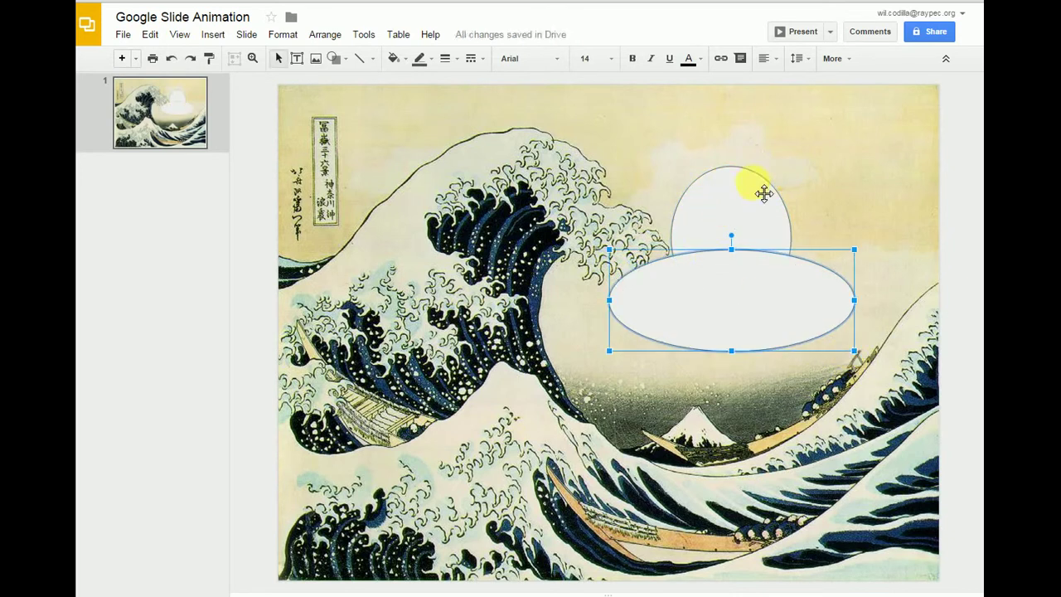
Send the tall oval behind the ellipse and select both shapes together
{"action": "left_click", "coordinate": [748, 217]}
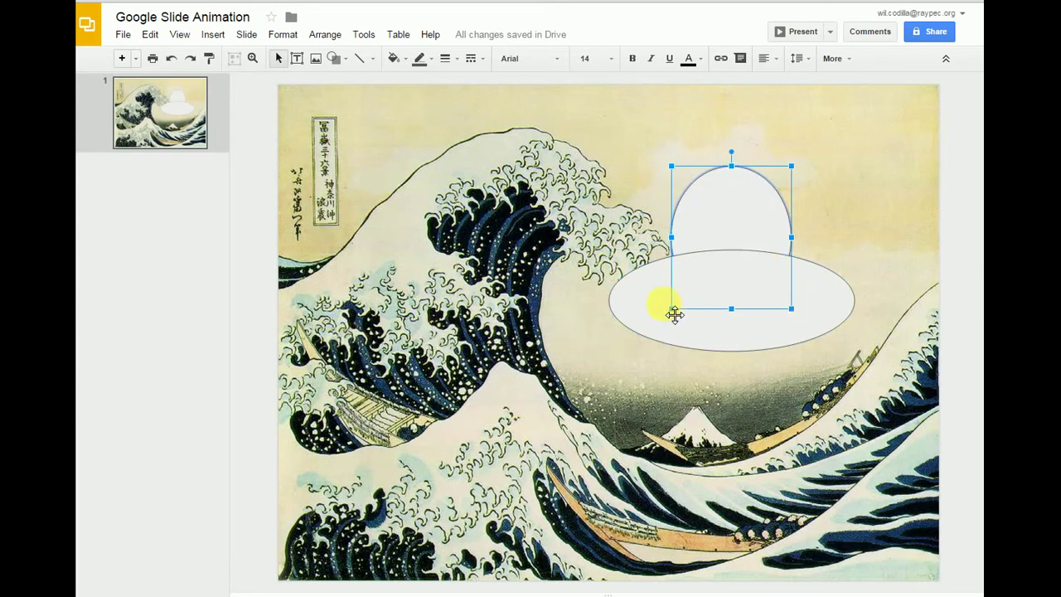
{"action": "left_click", "coordinate": [323, 35]}
{"action": "mouse_move", "coordinate": [356, 68]}
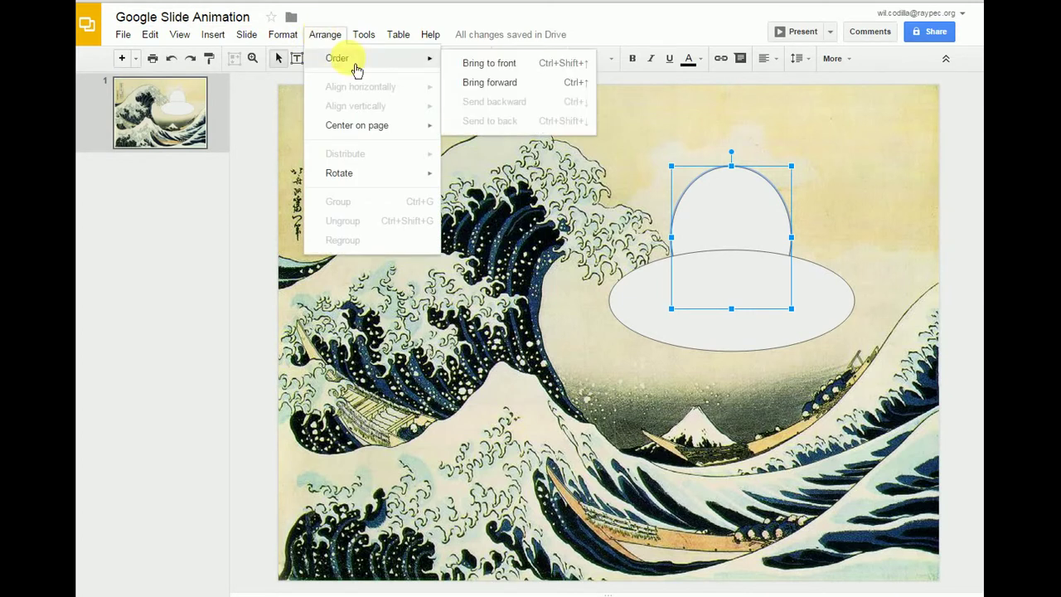
{"action": "left_click", "coordinate": [490, 66]}
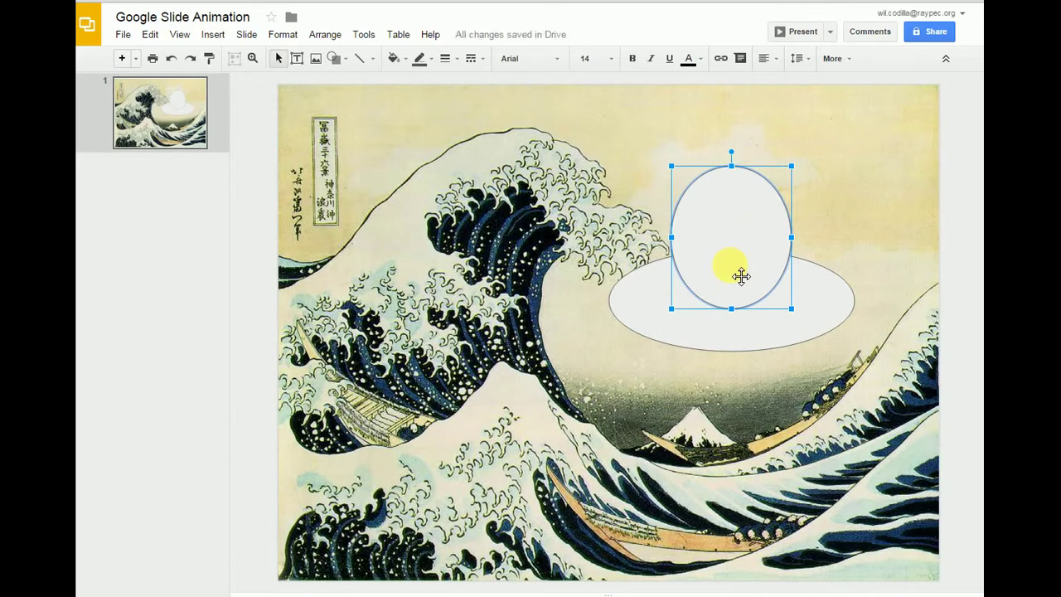
{"action": "right_click", "coordinate": [720, 229]}
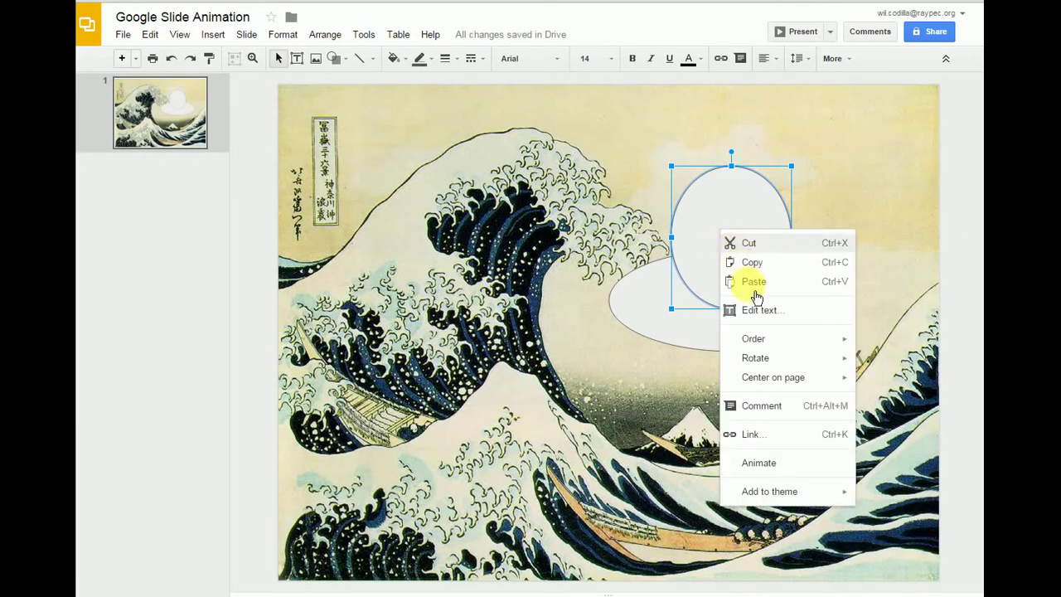
{"action": "mouse_move", "coordinate": [769, 348]}
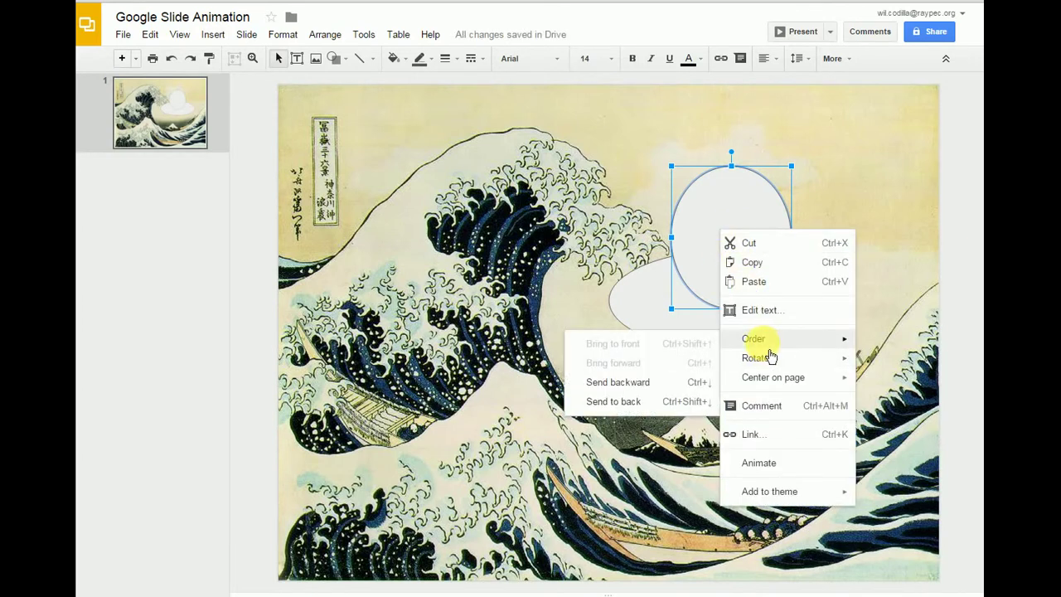
{"action": "left_click", "coordinate": [626, 403]}
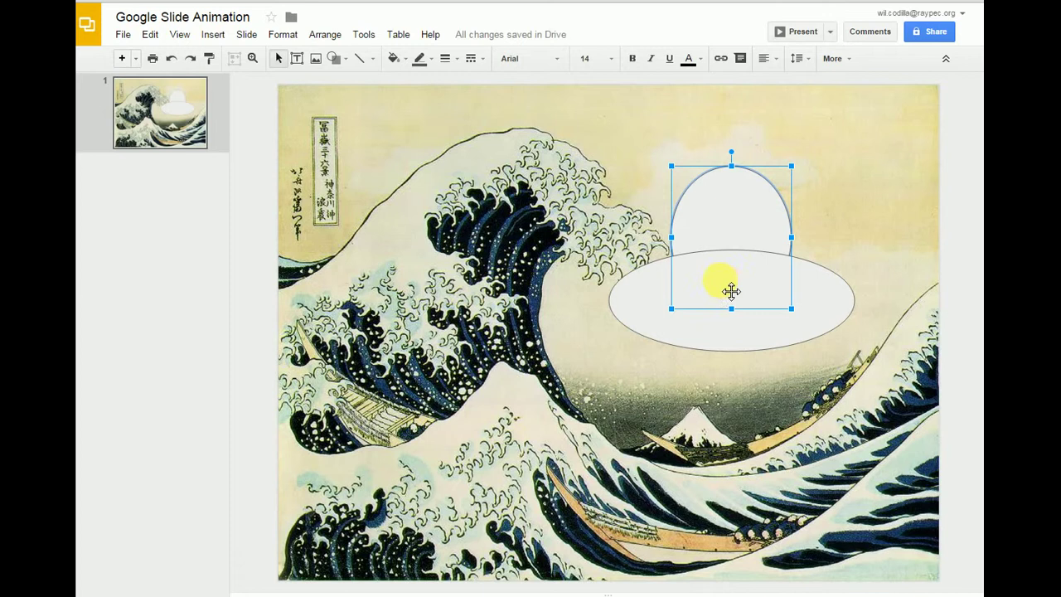
{"action": "left_click", "coordinate": [660, 303], "text": "shift"}
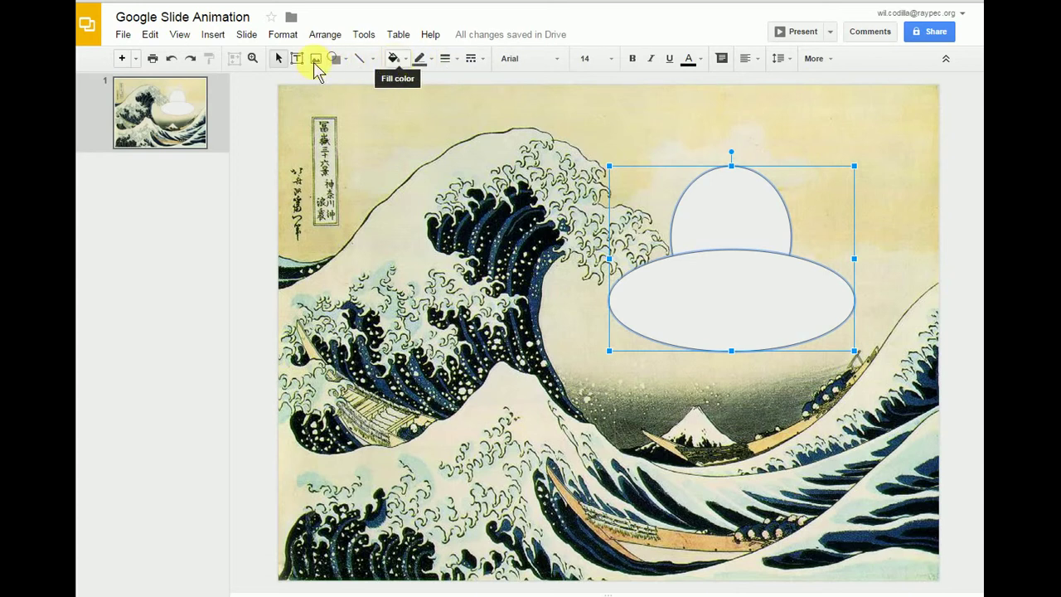
Fill both saucer shapes magenta with a 4px light cyan border
{"action": "left_click", "coordinate": [395, 59]}
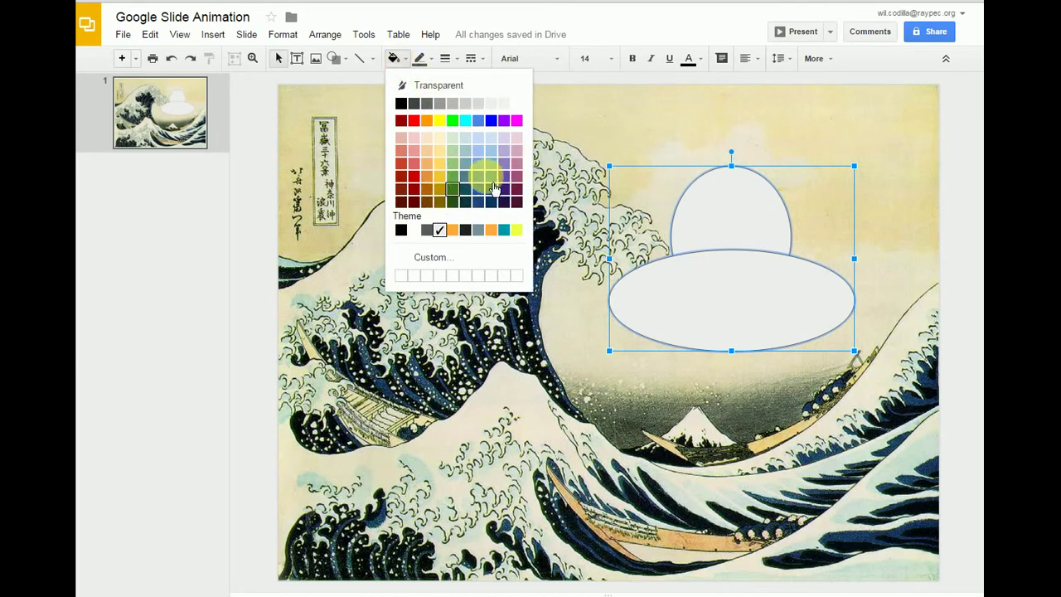
{"action": "left_click", "coordinate": [517, 122]}
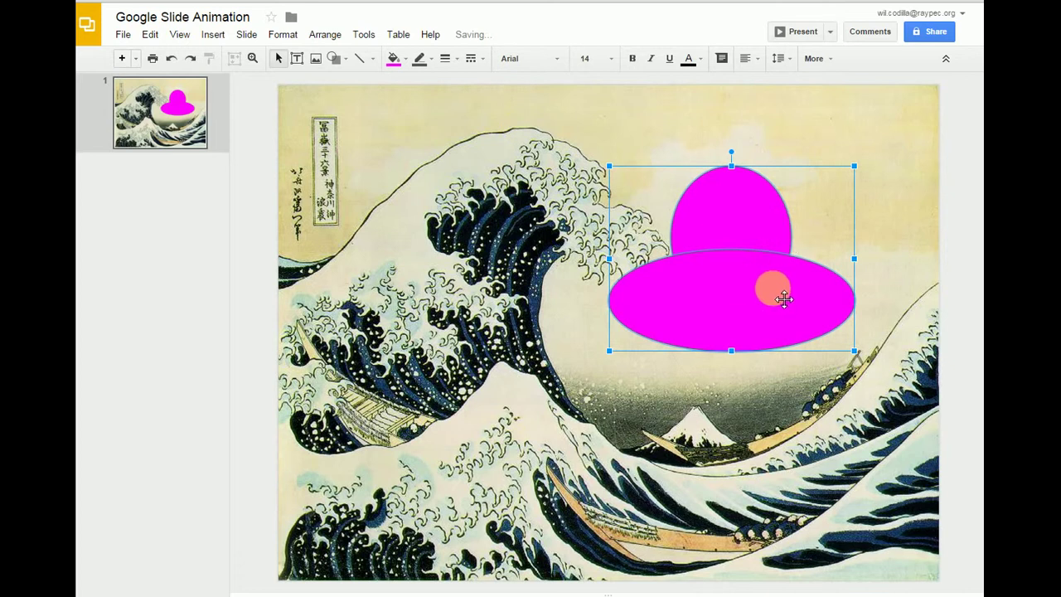
{"action": "left_click", "coordinate": [419, 60]}
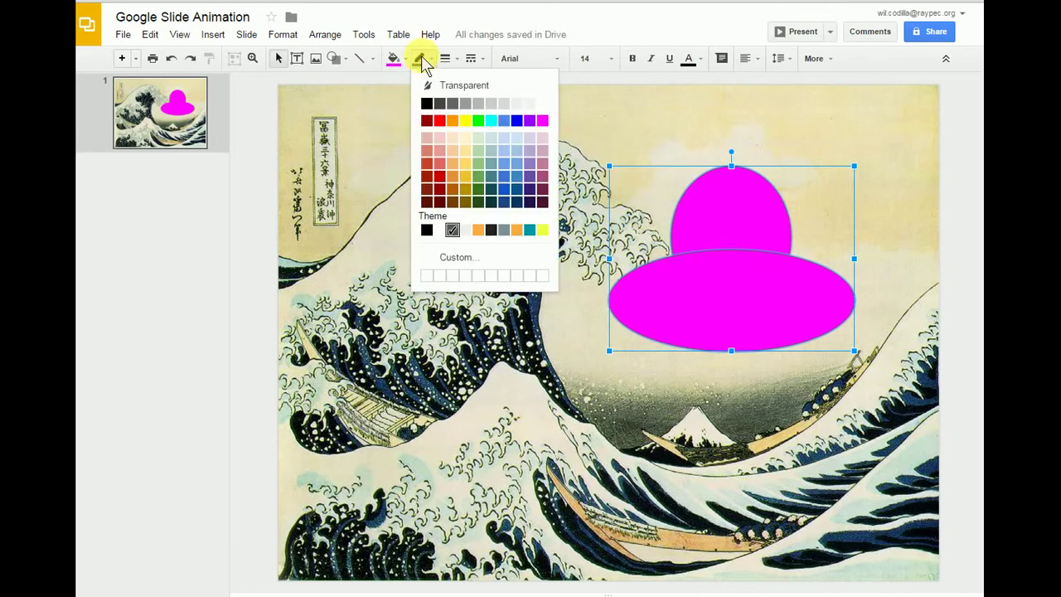
{"action": "left_click", "coordinate": [499, 133]}
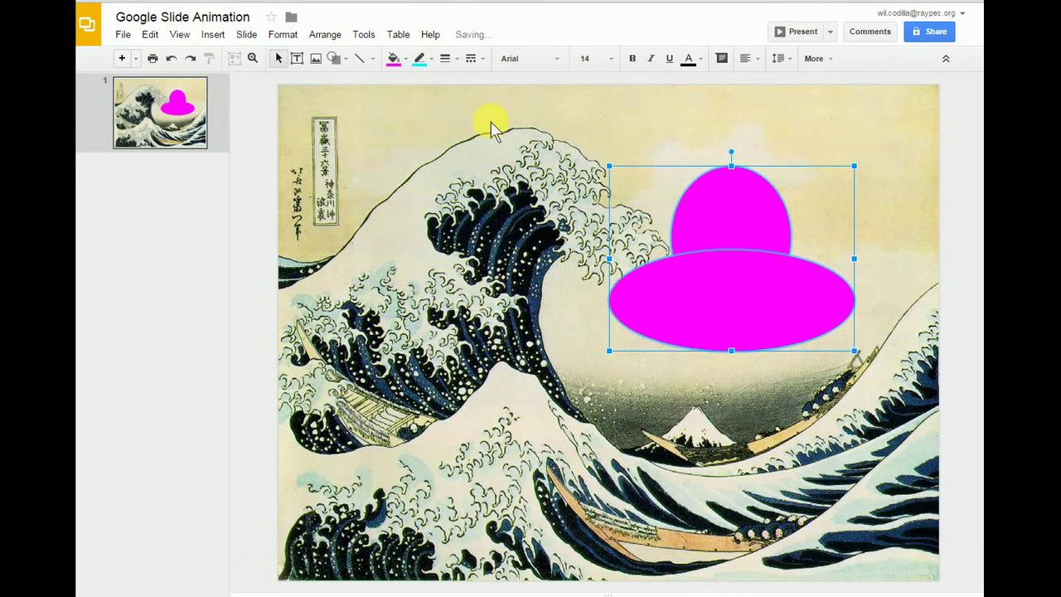
{"action": "left_click", "coordinate": [445, 60]}
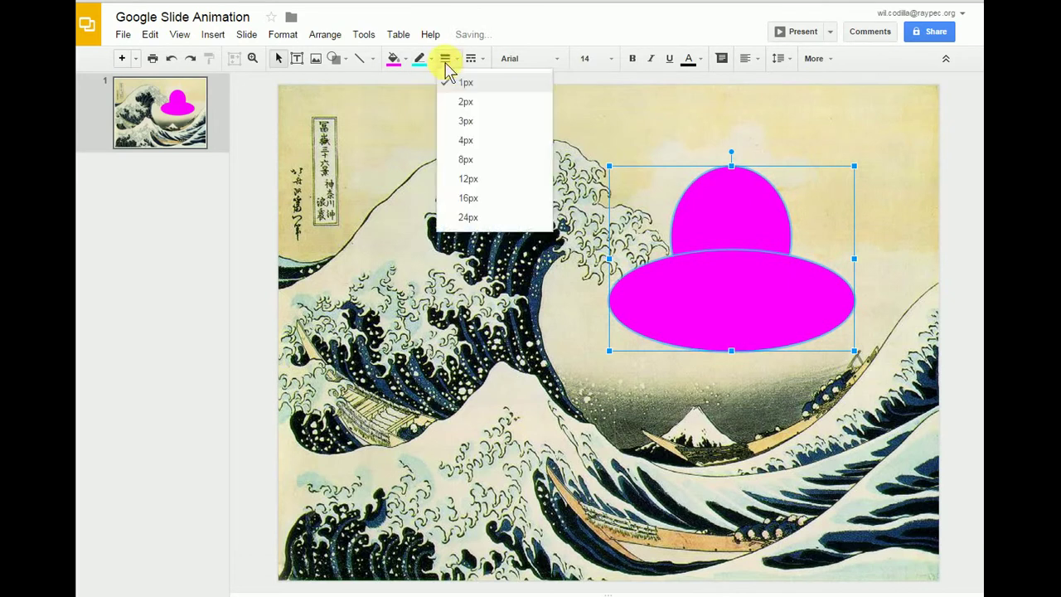
{"action": "left_click", "coordinate": [466, 140]}
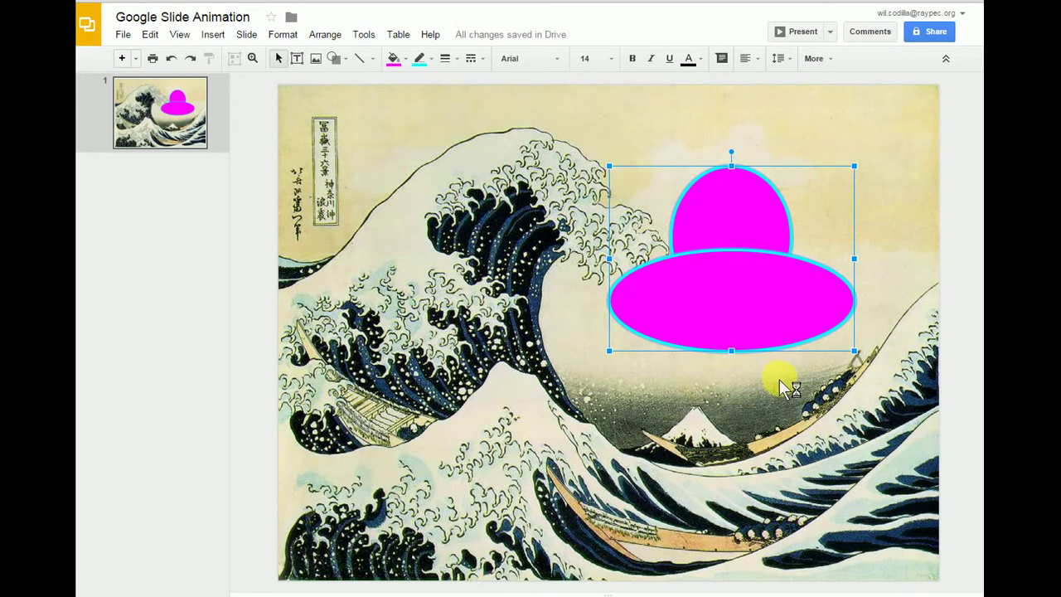
Move the saucer up-right, shrink it, undo an accidental squash, and tilt it
{"action": "key", "text": "Up"}
{"action": "key", "text": "Up"}
{"action": "key", "text": "Up"}
{"action": "key", "text": "Up"}
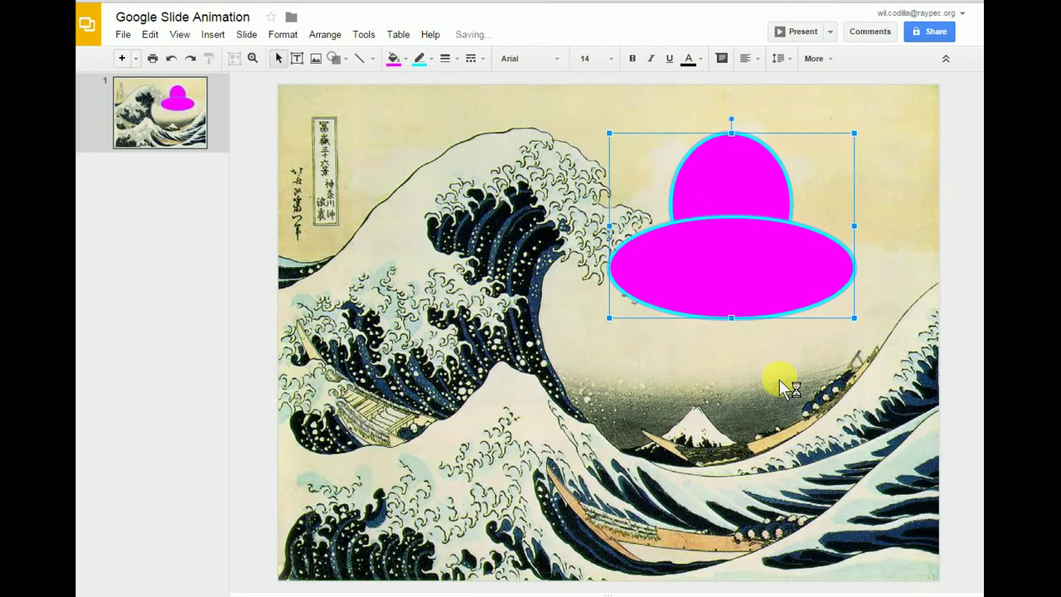
{"action": "key", "text": "Up"}
{"action": "key", "text": "Up"}
{"action": "key", "text": "Right"}
{"action": "key", "text": "Right"}
{"action": "key", "text": "Right"}
{"action": "key", "text": "Right"}
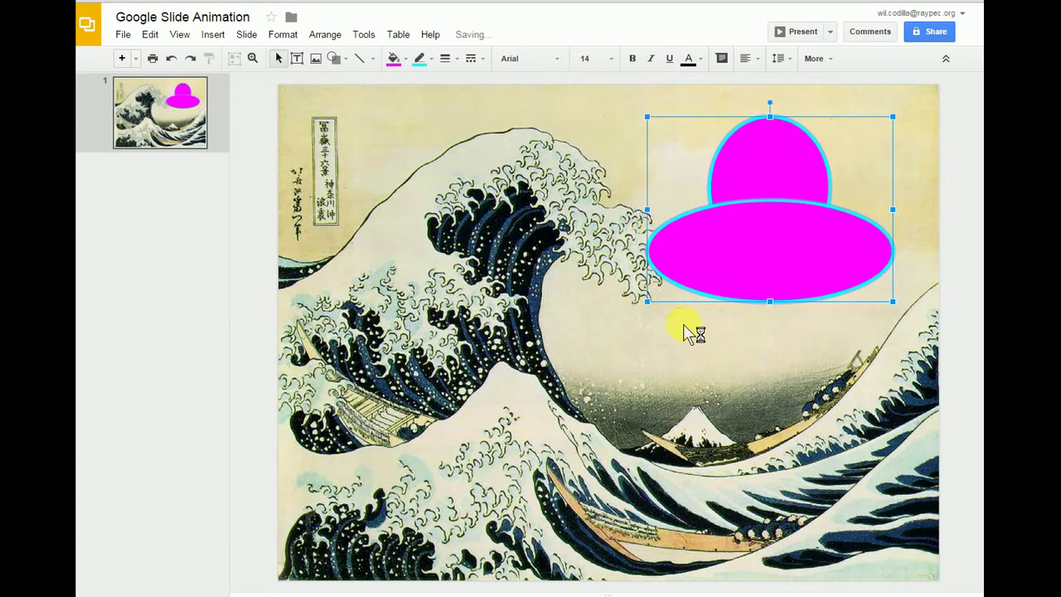
{"action": "left_click_drag", "start_coordinate": [648, 302], "coordinate": [734, 241]}
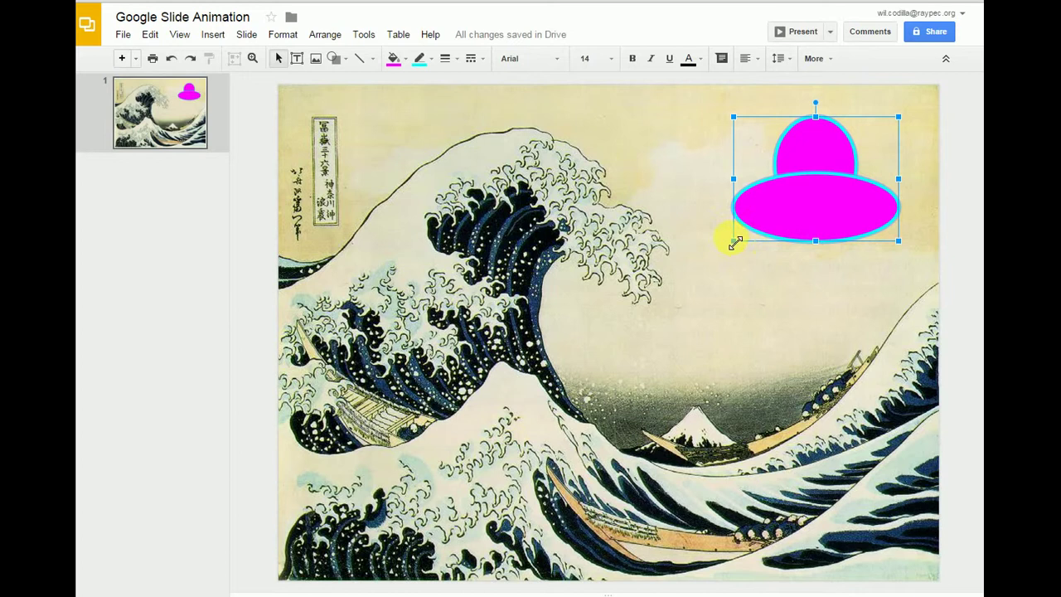
{"action": "left_click_drag", "start_coordinate": [736, 242], "coordinate": [703, 162]}
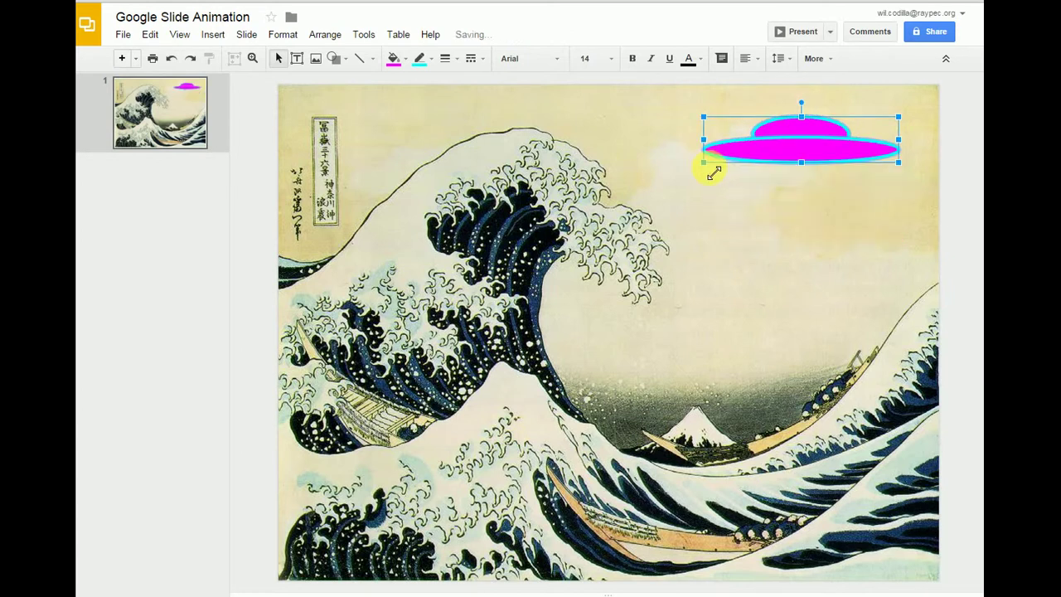
{"action": "key", "text": "ctrl+z"}
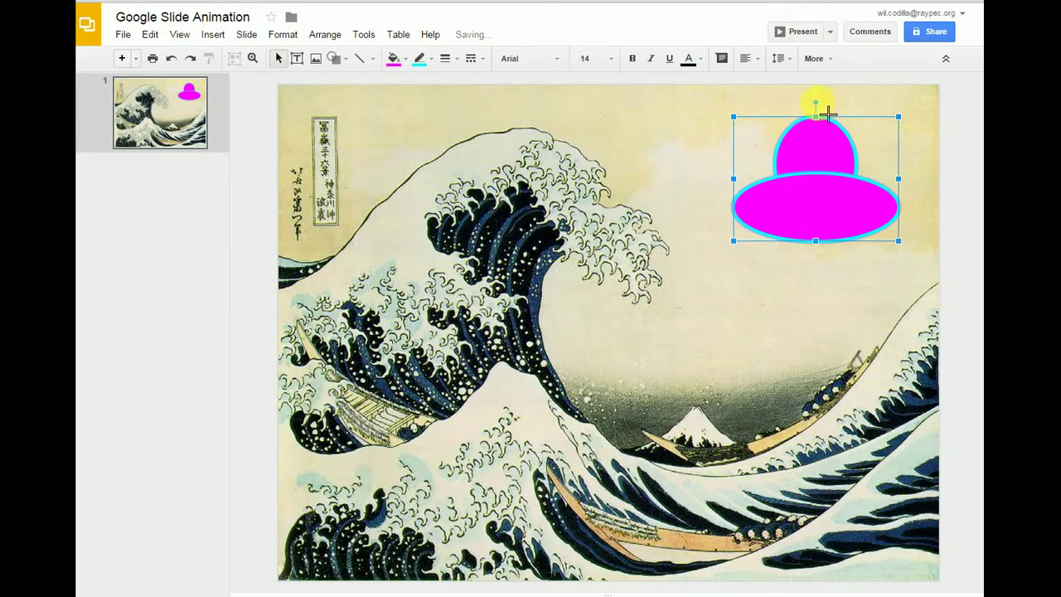
{"action": "left_click_drag", "start_coordinate": [817, 103], "coordinate": [806, 141]}
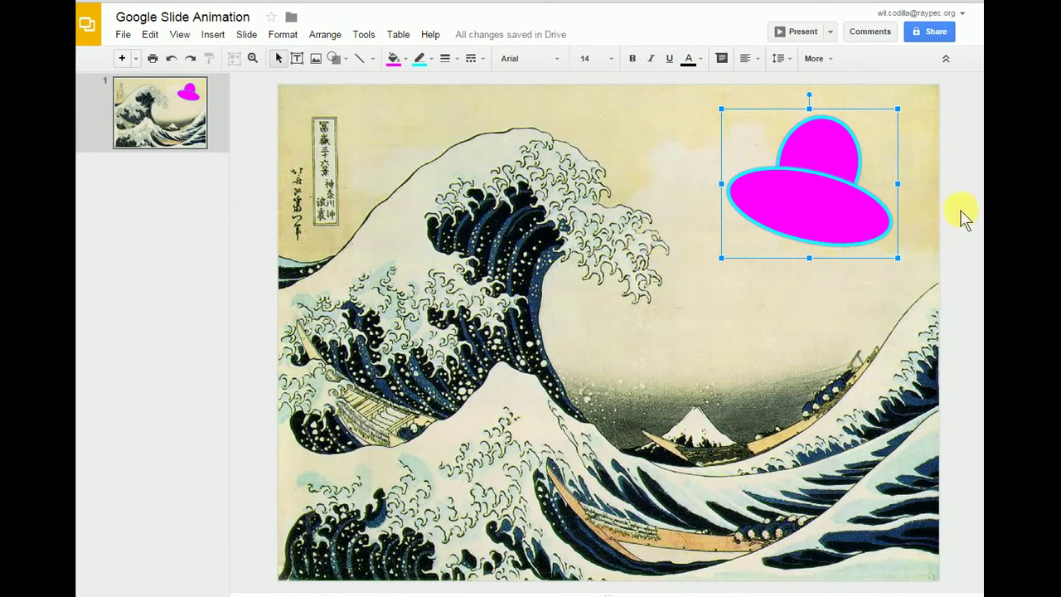
Push the saucer almost fully off the slide's right edge
{"action": "left_click", "coordinate": [840, 229]}
{"action": "left_click", "coordinate": [806, 176]}
{"action": "key", "text": "Right"}
{"action": "key", "text": "Right"}
{"action": "key", "text": "Right"}
{"action": "key", "text": "Right"}
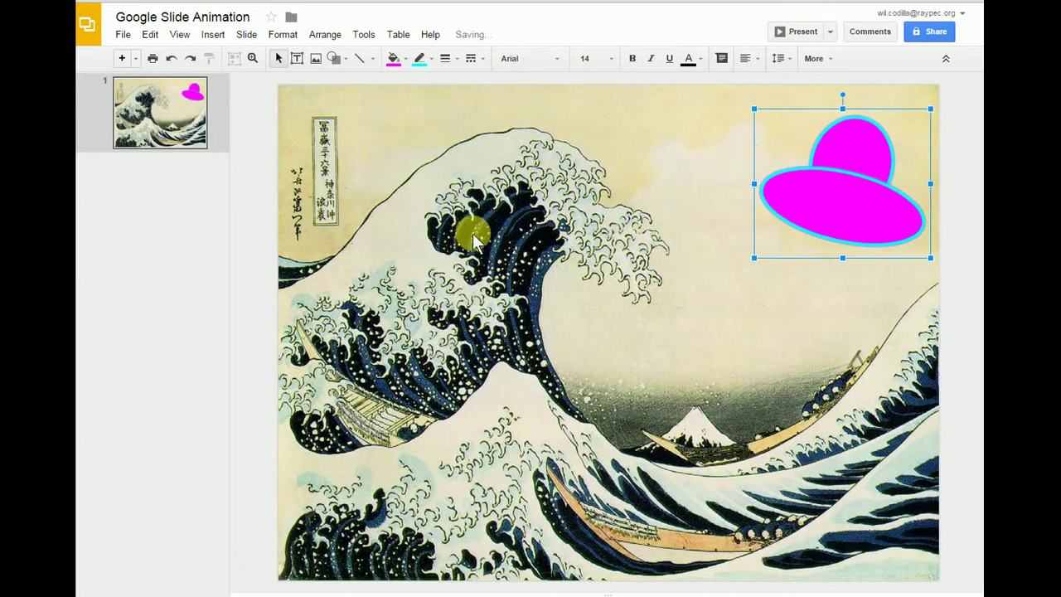
{"action": "key", "text": "Right"}
{"action": "key", "text": "Right"}
{"action": "key", "text": "Right"}
{"action": "key", "text": "Right"}
{"action": "key", "text": "Right"}
{"action": "key", "text": "Right"}
{"action": "key", "text": "Right"}
{"action": "key", "text": "Right"}
{"action": "key", "text": "Right"}
{"action": "key", "text": "Right"}
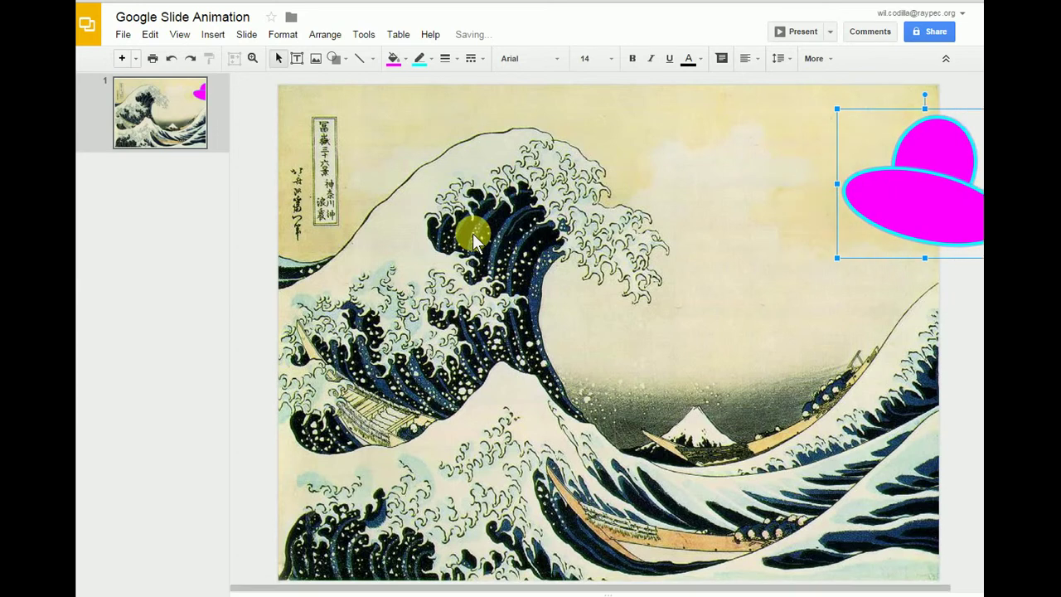
{"action": "key", "text": "Right"}
{"action": "key", "text": "Right"}
{"action": "key", "text": "Right"}
{"action": "key", "text": "Right"}
{"action": "key", "text": "Right"}
{"action": "key", "text": "Right"}
{"action": "key", "text": "Right"}
{"action": "key", "text": "Right"}
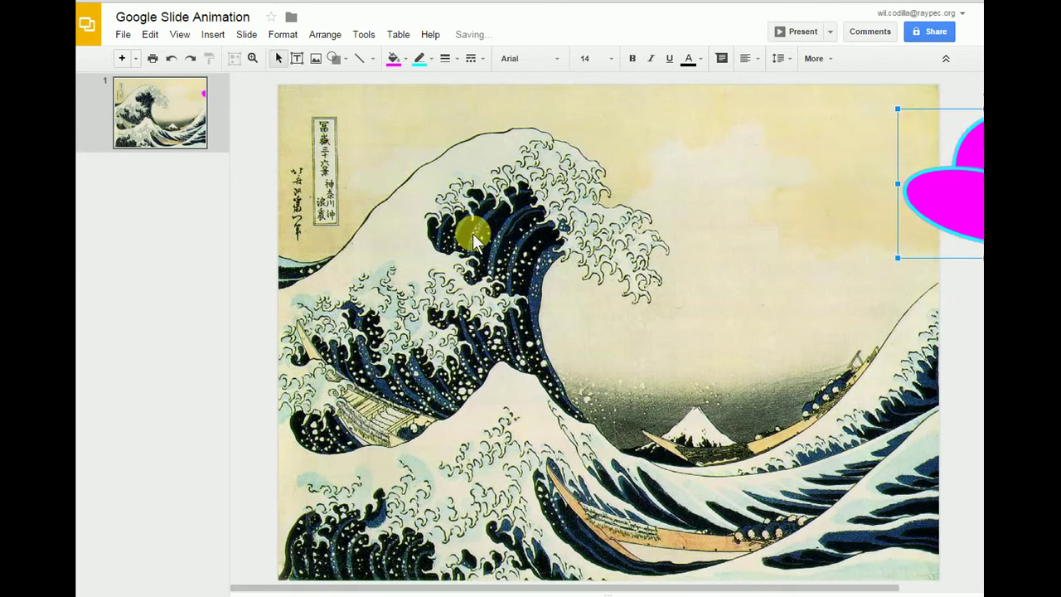
{"action": "key", "text": "Right"}
{"action": "key", "text": "Right"}
{"action": "key", "text": "Right"}
{"action": "key", "text": "Right"}
{"action": "key", "text": "Right"}
{"action": "key", "text": "Right"}
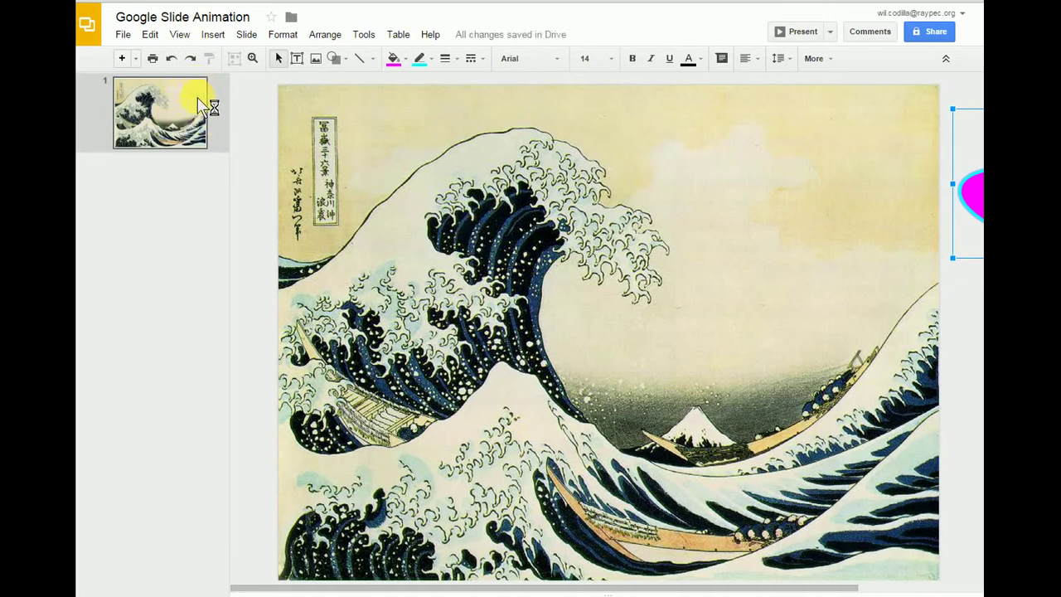
Duplicate slide 1 with Ctrl+D and select the magenta UFO on slide 2
{"action": "left_click", "coordinate": [166, 133]}
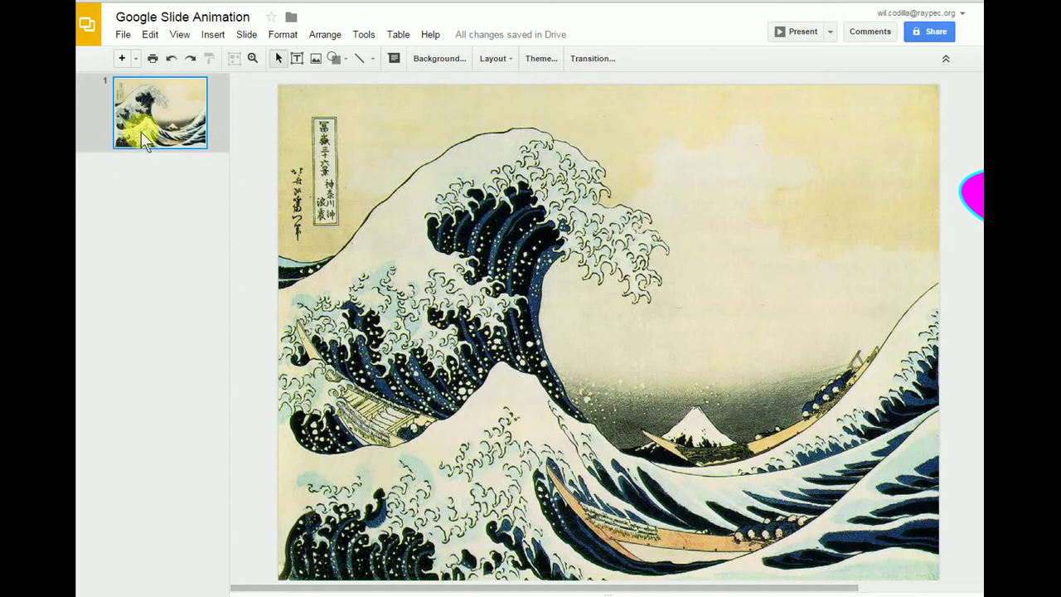
{"action": "key", "text": "ctrl+d"}
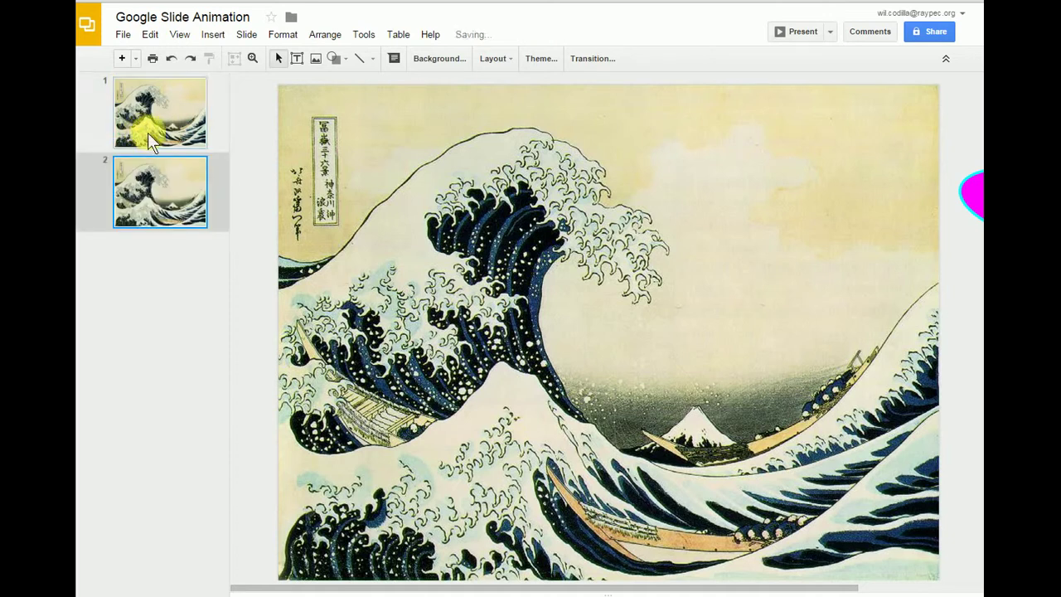
{"action": "left_click", "coordinate": [965, 205]}
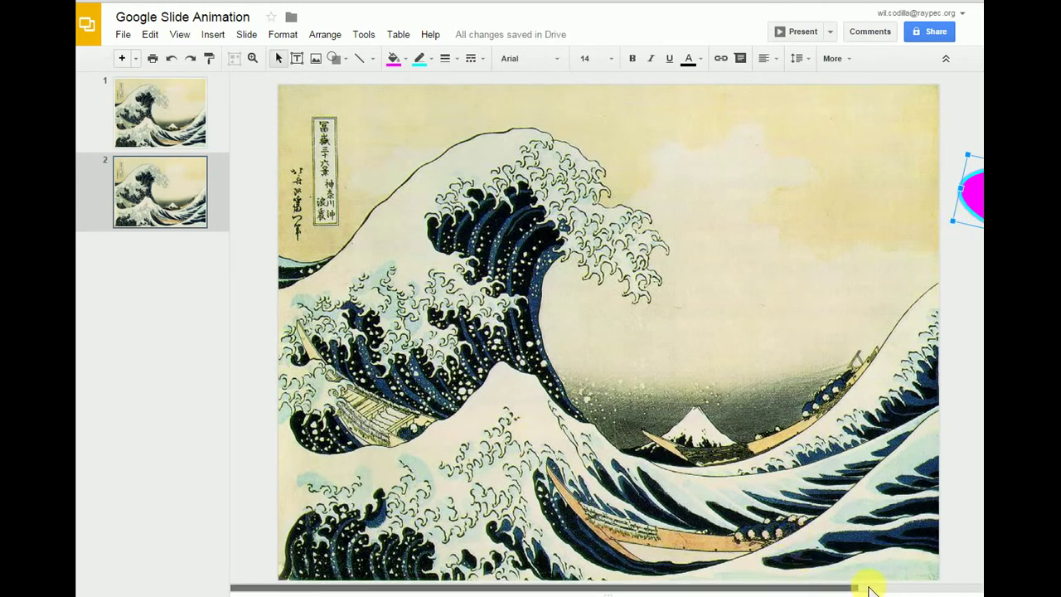
Group the UFO's dome and saucer into one object on slide 2
{"action": "left_click", "coordinate": [895, 588]}
{"action": "left_click", "coordinate": [895, 589]}
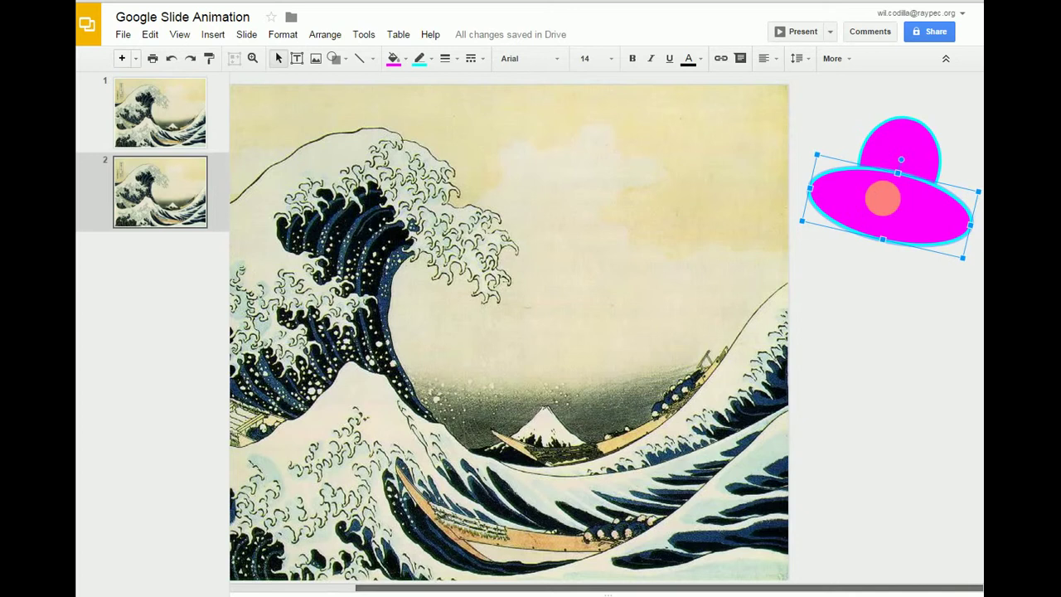
{"action": "left_click_drag", "start_coordinate": [883, 197], "coordinate": [903, 190]}
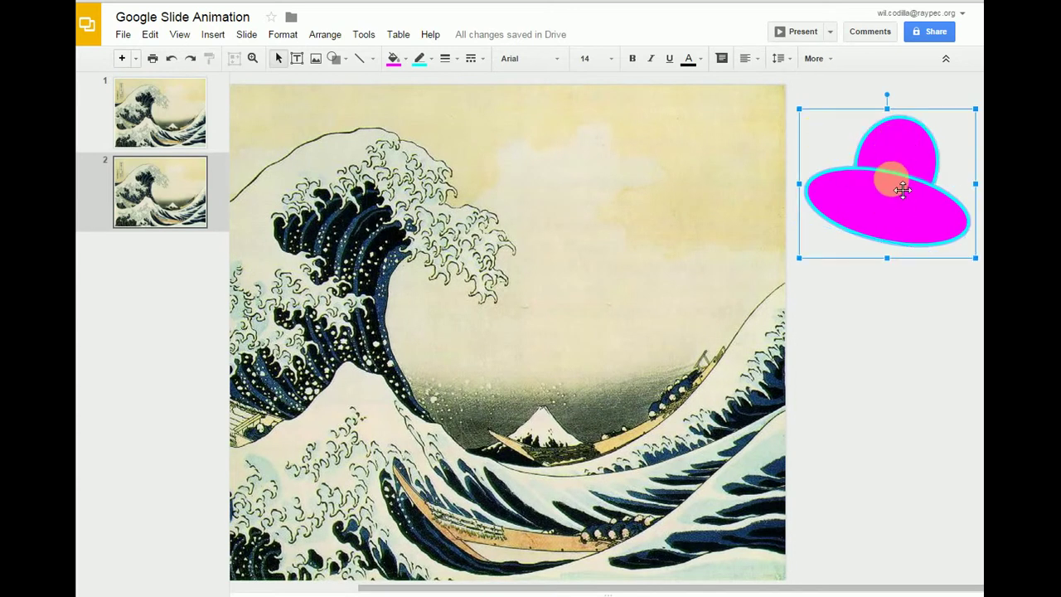
{"action": "left_click", "coordinate": [328, 40]}
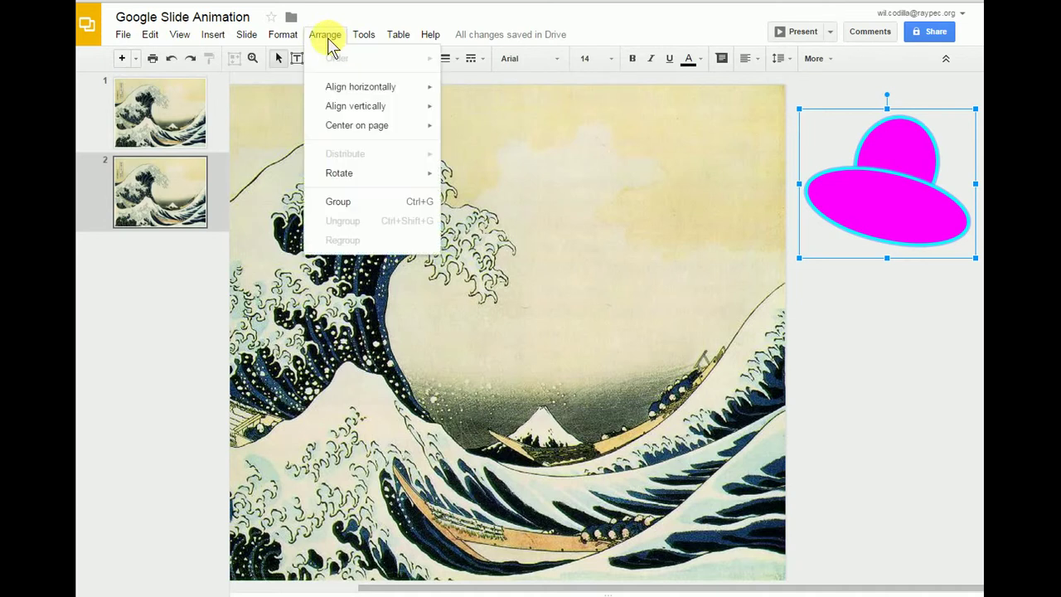
{"action": "left_click", "coordinate": [338, 202]}
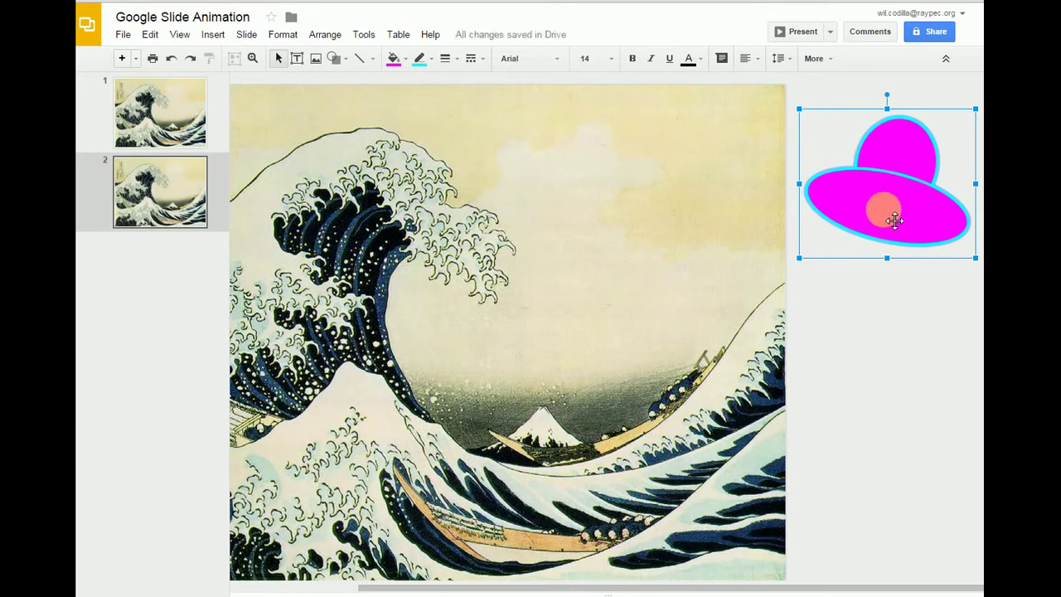
Nudge the grouped UFO two steps left toward the slide
{"action": "left_click", "coordinate": [877, 322]}
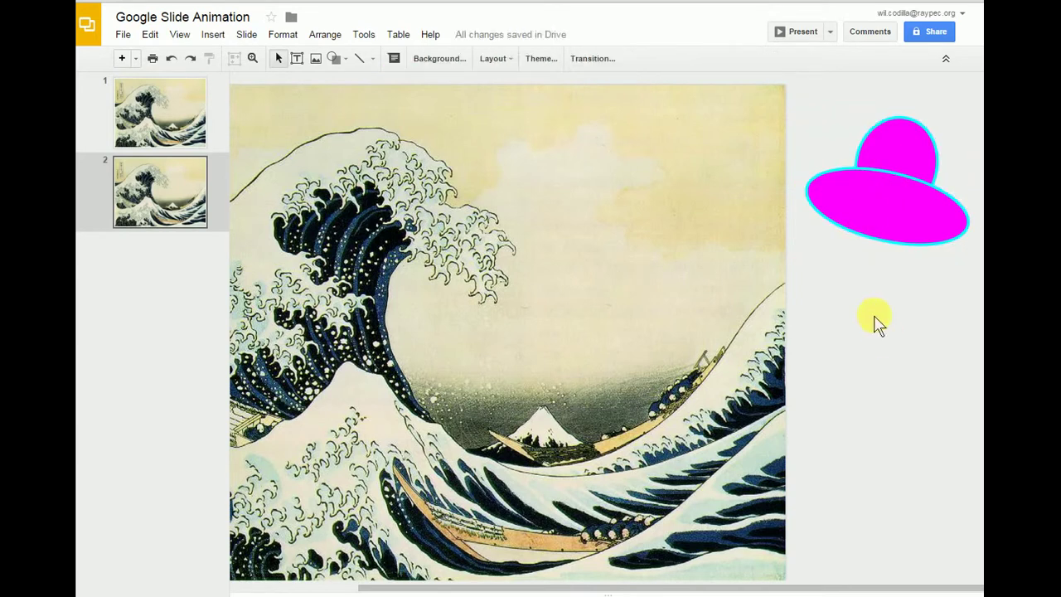
{"action": "left_click", "coordinate": [864, 217]}
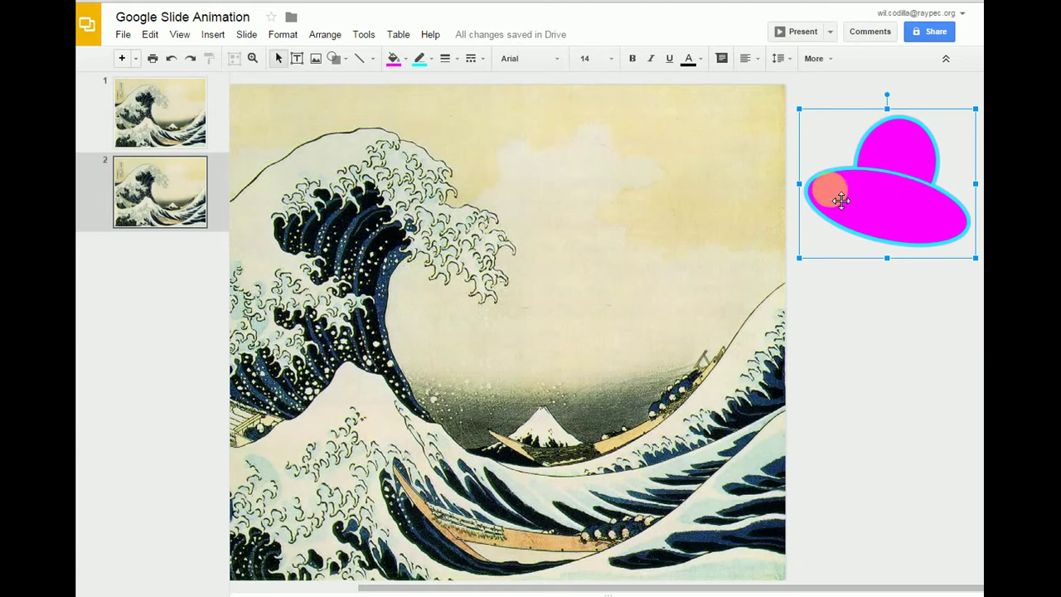
{"action": "key", "text": "Left"}
{"action": "key", "text": "Left"}
{"action": "key", "text": "Left"}
{"action": "key", "text": "Left"}
{"action": "key", "text": "Left"}
{"action": "key", "text": "Left"}
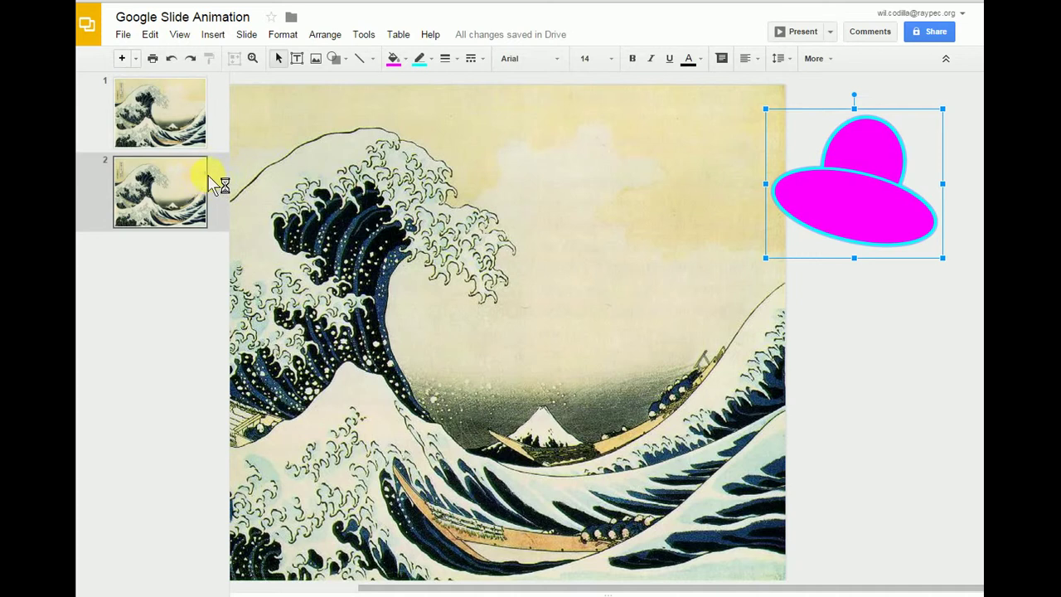
{"action": "key", "text": "Left"}
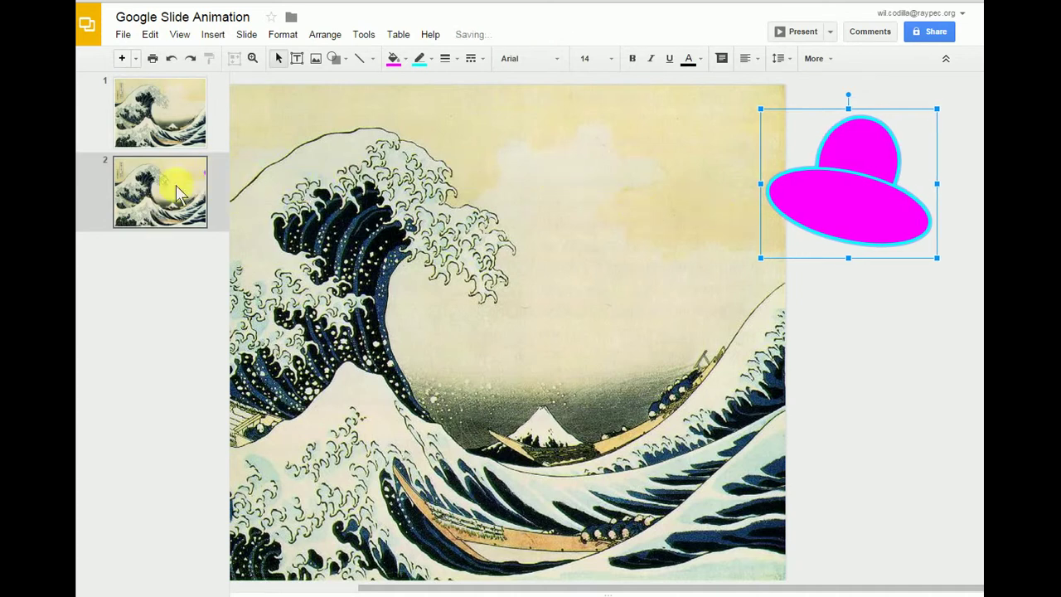
Create slides 3 and 4 as copies, moving the UFO slightly left on each
{"action": "left_click", "coordinate": [167, 211]}
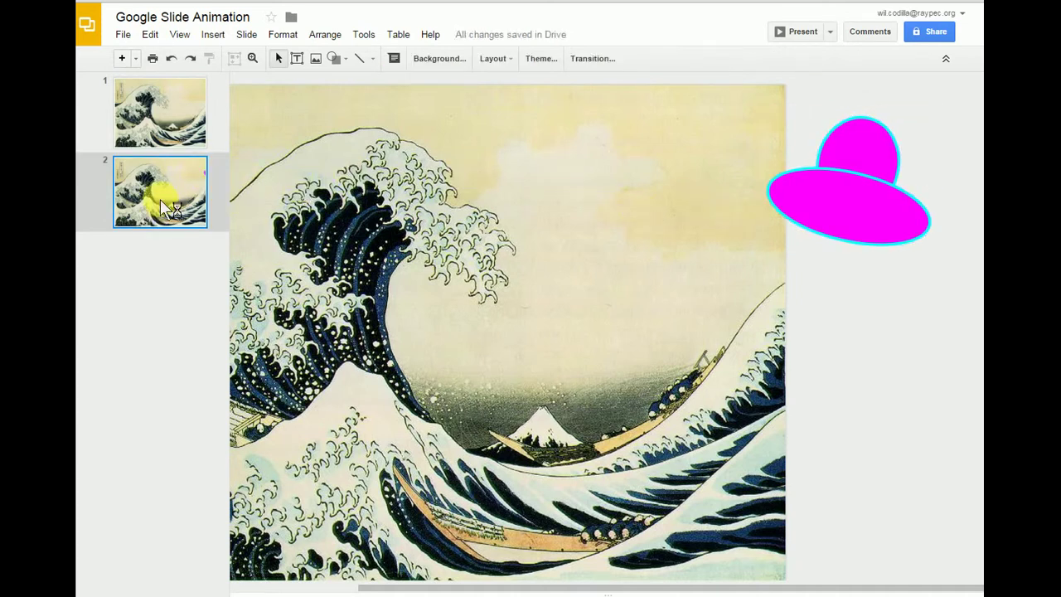
{"action": "key", "text": "ctrl+d"}
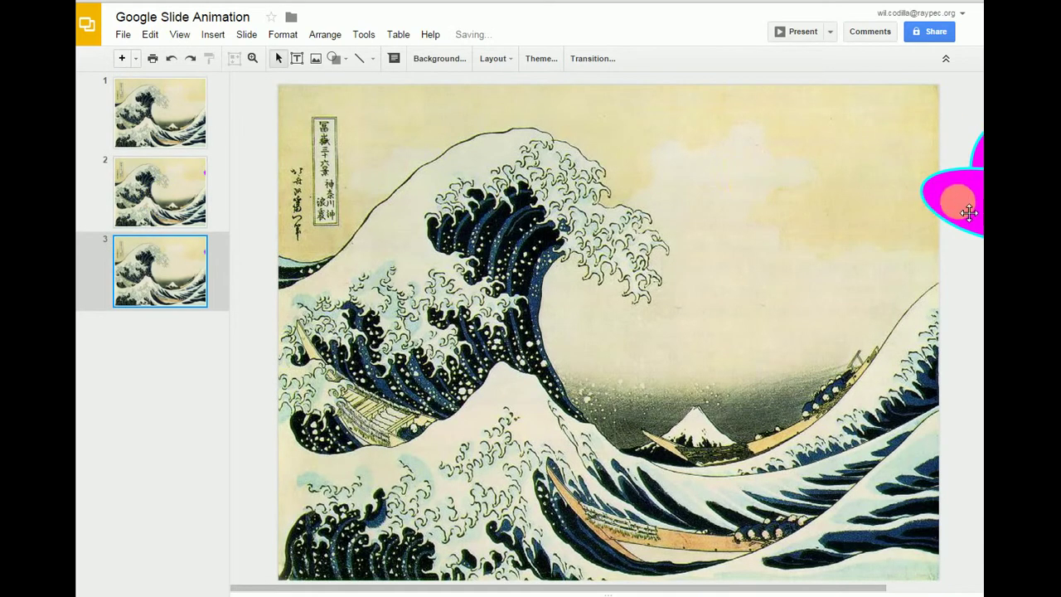
{"action": "left_click", "coordinate": [933, 218]}
{"action": "key", "text": "Left"}
{"action": "key", "text": "Left"}
{"action": "key", "text": "Left"}
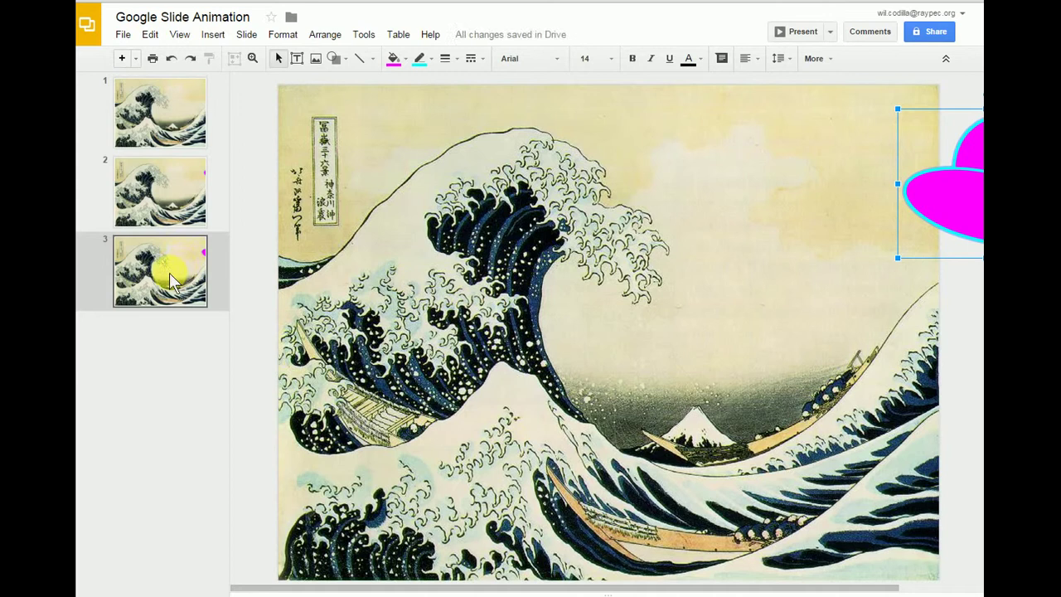
{"action": "left_click", "coordinate": [169, 273]}
{"action": "key", "text": "ctrl+d"}
{"action": "left_click", "coordinate": [918, 207]}
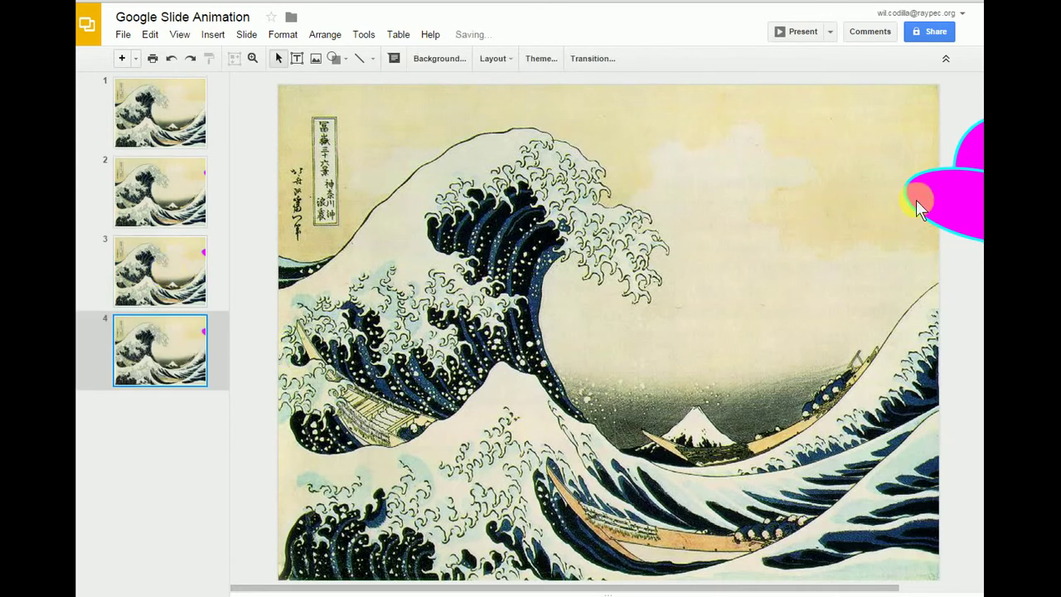
{"action": "left_click_drag", "start_coordinate": [931, 205], "coordinate": [922, 200]}
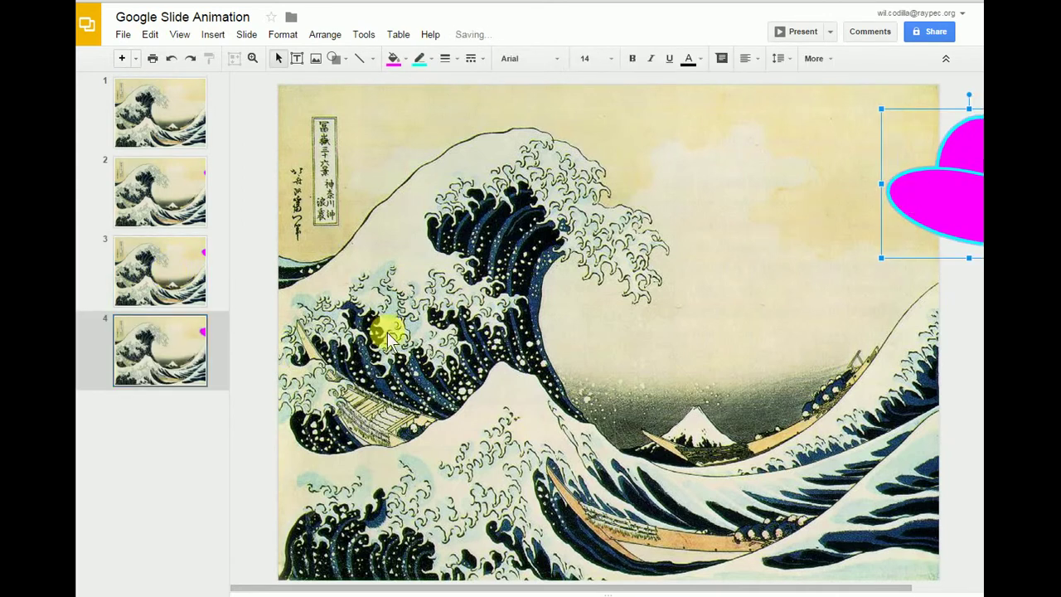
Create slide 5 with the UFO further left, then duplicate it as slide 6
{"action": "left_click", "coordinate": [156, 370]}
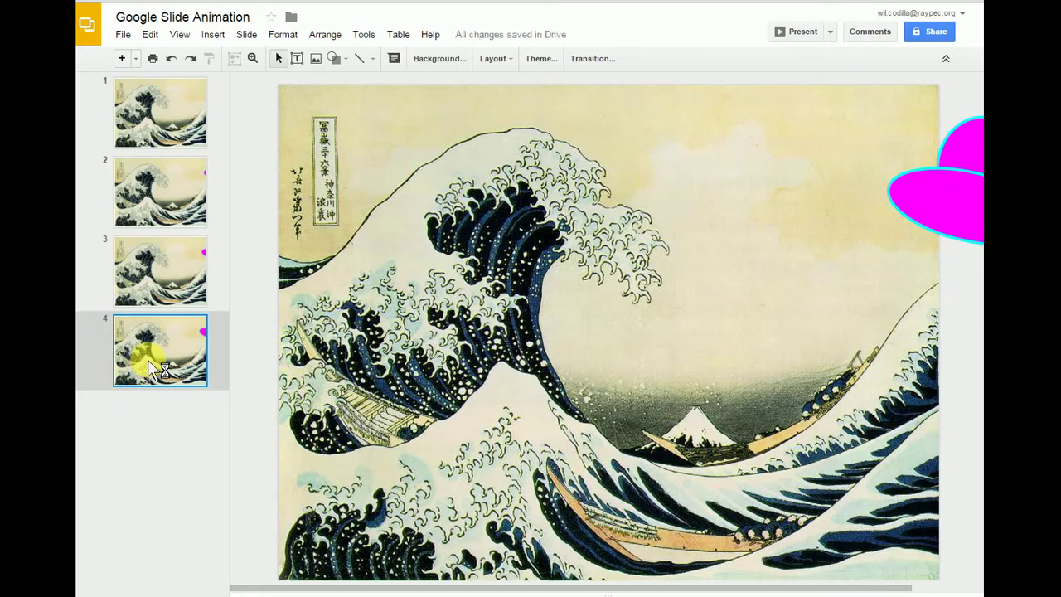
{"action": "key", "text": "ctrl+d"}
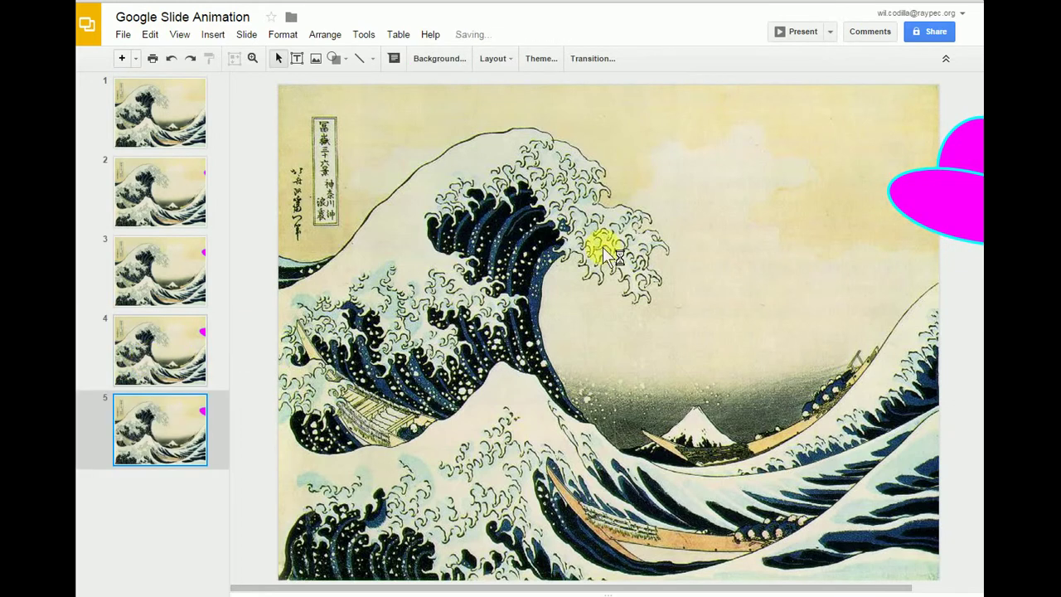
{"action": "left_click", "coordinate": [952, 223]}
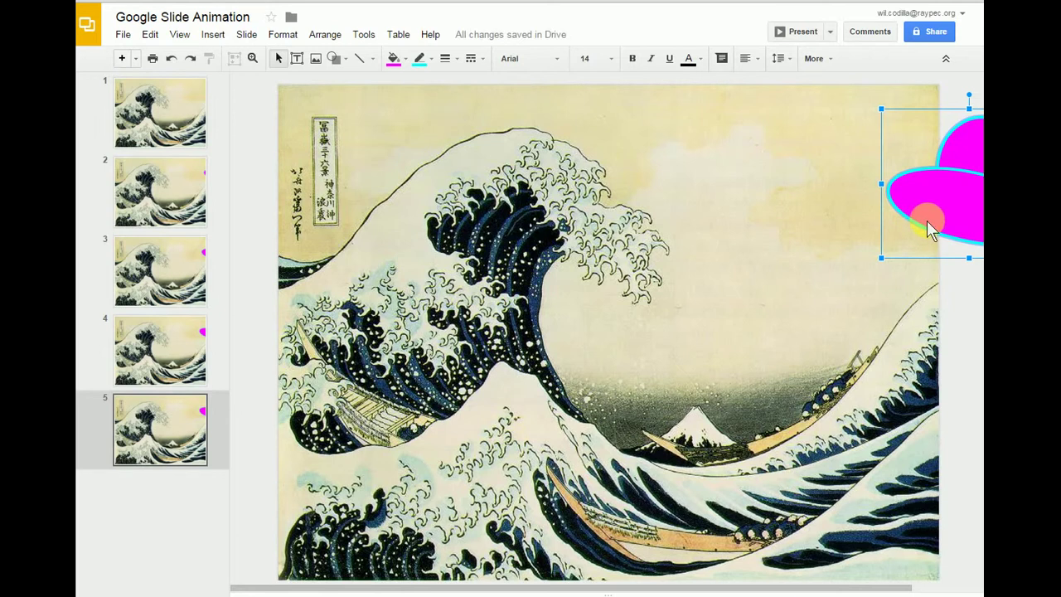
{"action": "key", "text": "Left"}
{"action": "key", "text": "Left"}
{"action": "key", "text": "Left"}
{"action": "key", "text": "Left"}
{"action": "key", "text": "Left"}
{"action": "key", "text": "Left"}
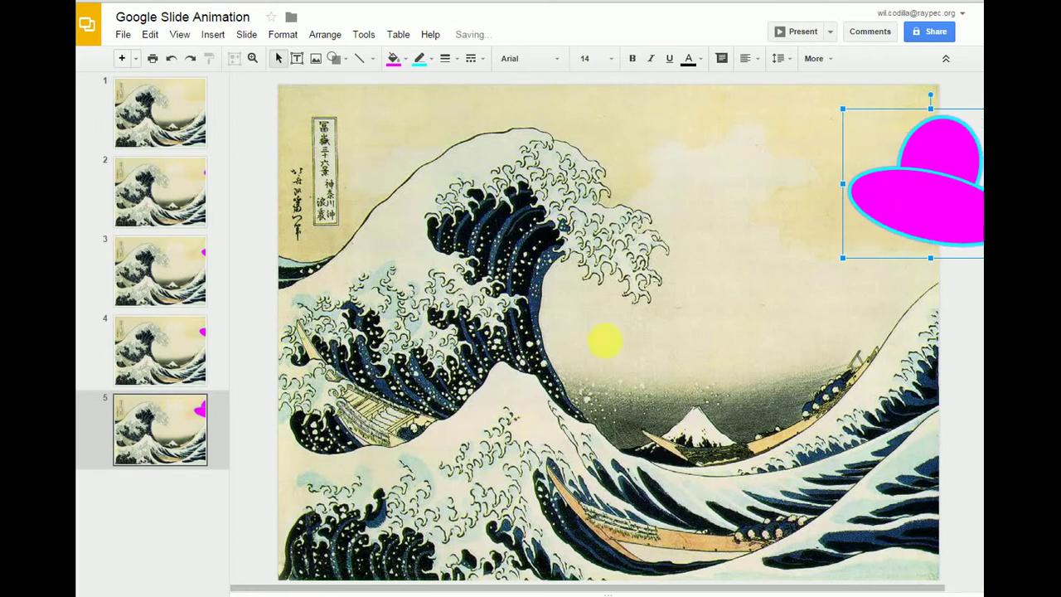
{"action": "left_click", "coordinate": [163, 433]}
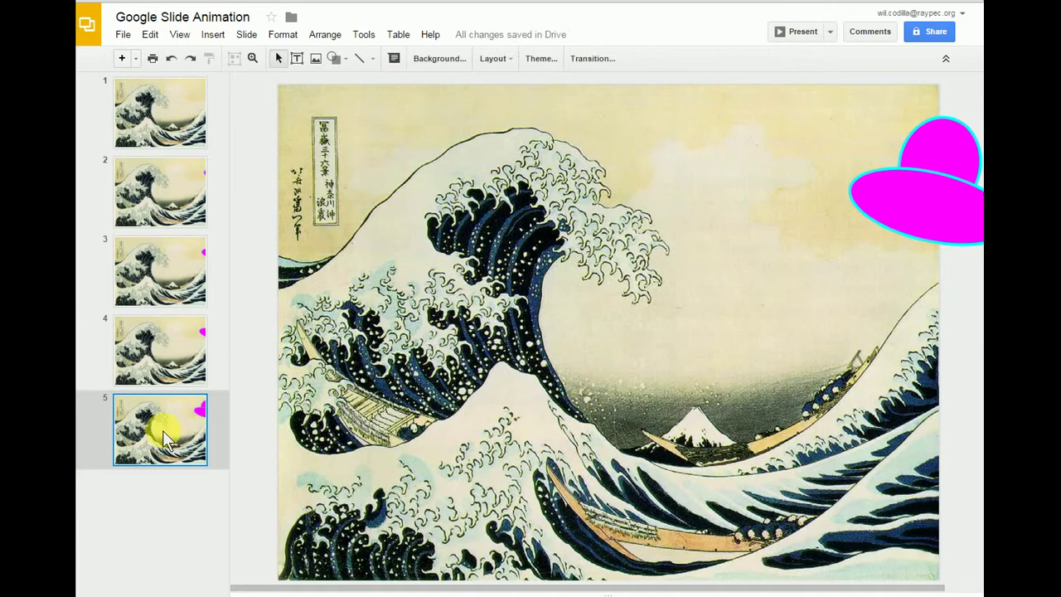
{"action": "key", "text": "ctrl+d"}
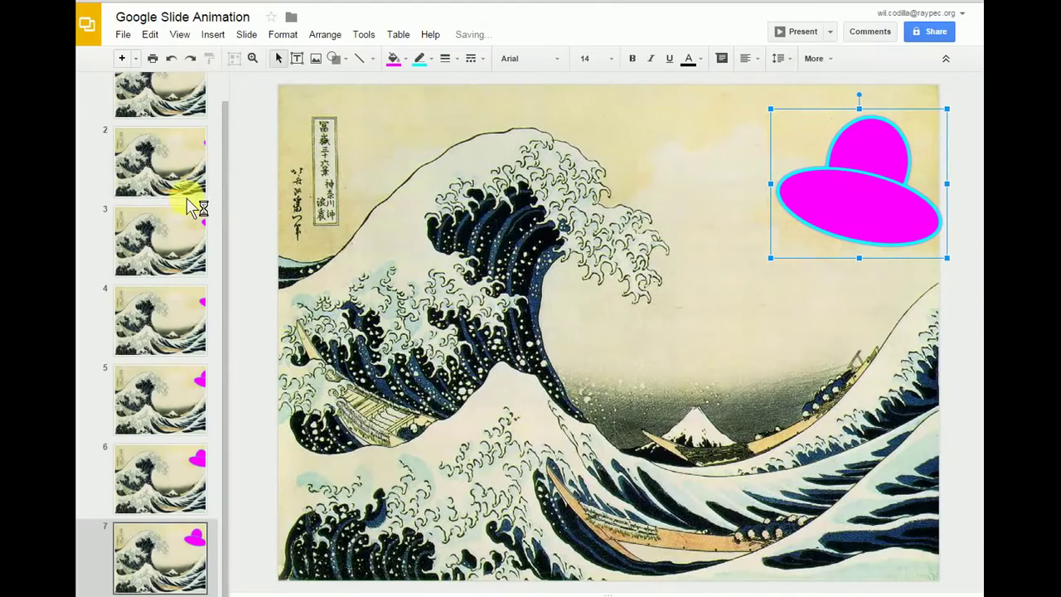
{"action": "scroll", "coordinate": [138, 213], "scroll_direction": "up", "scroll_amount": 1}
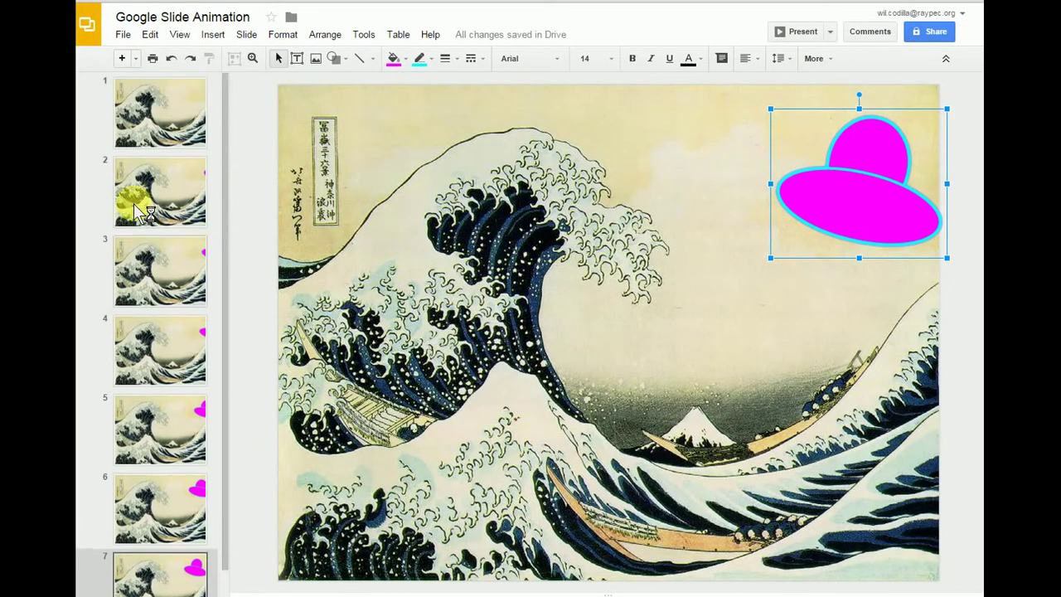
{"action": "left_click", "coordinate": [145, 105]}
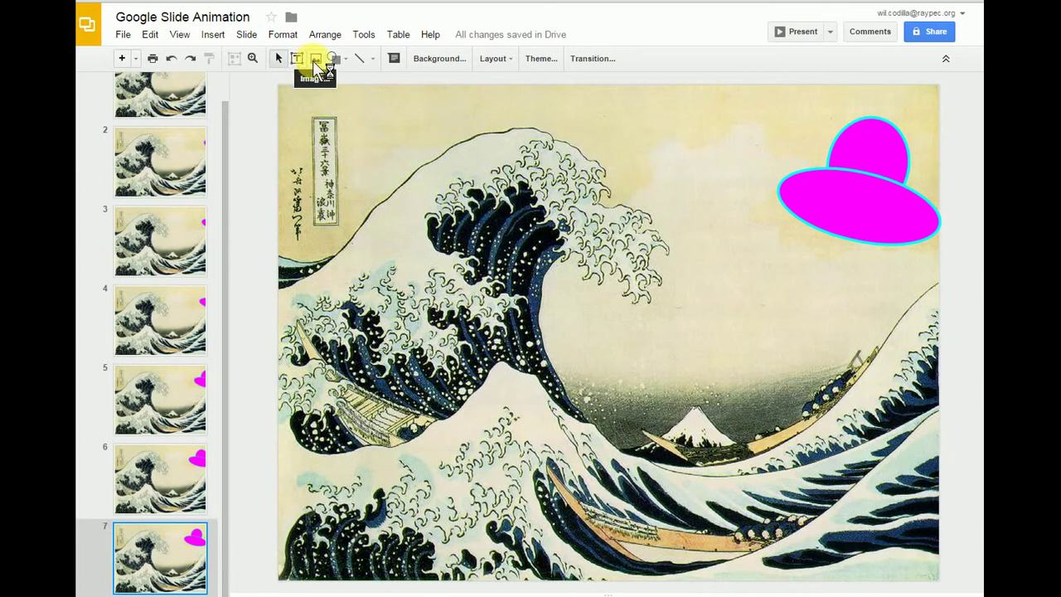
Draw a short laser line angling down-left from the UFO's underside on slide 7
{"action": "left_click", "coordinate": [372, 62]}
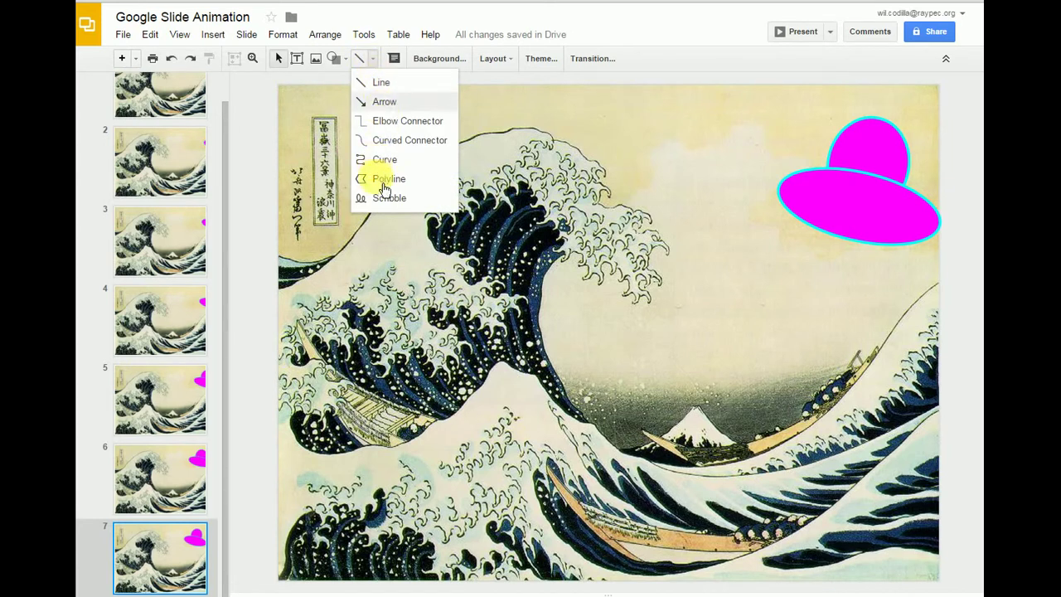
{"action": "left_click", "coordinate": [384, 86]}
{"action": "left_click_drag", "start_coordinate": [829, 199], "coordinate": [800, 240]}
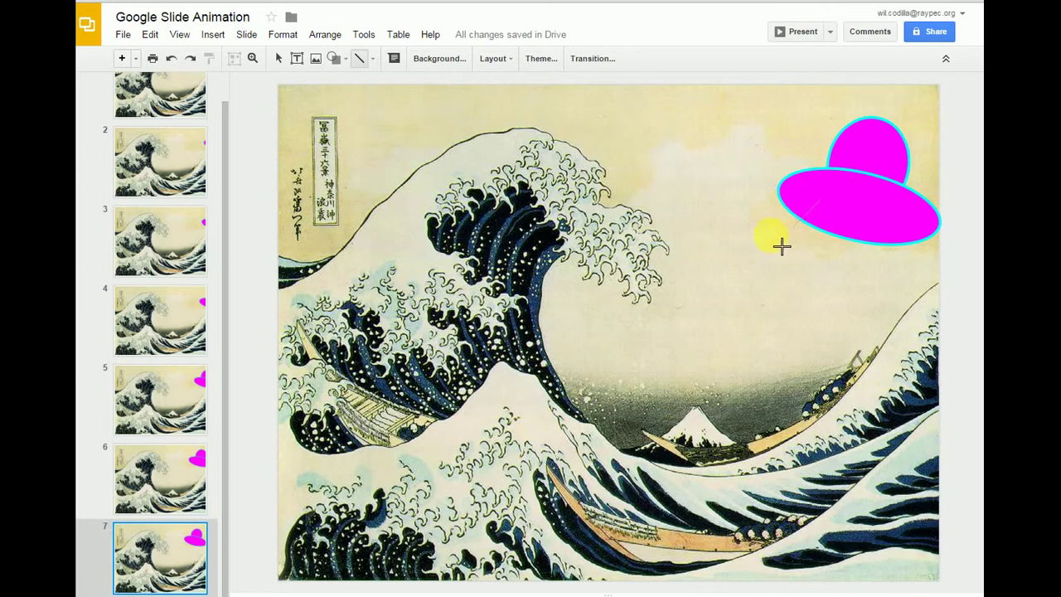
{"action": "left_click", "coordinate": [789, 230]}
{"action": "left_click", "coordinate": [905, 170]}
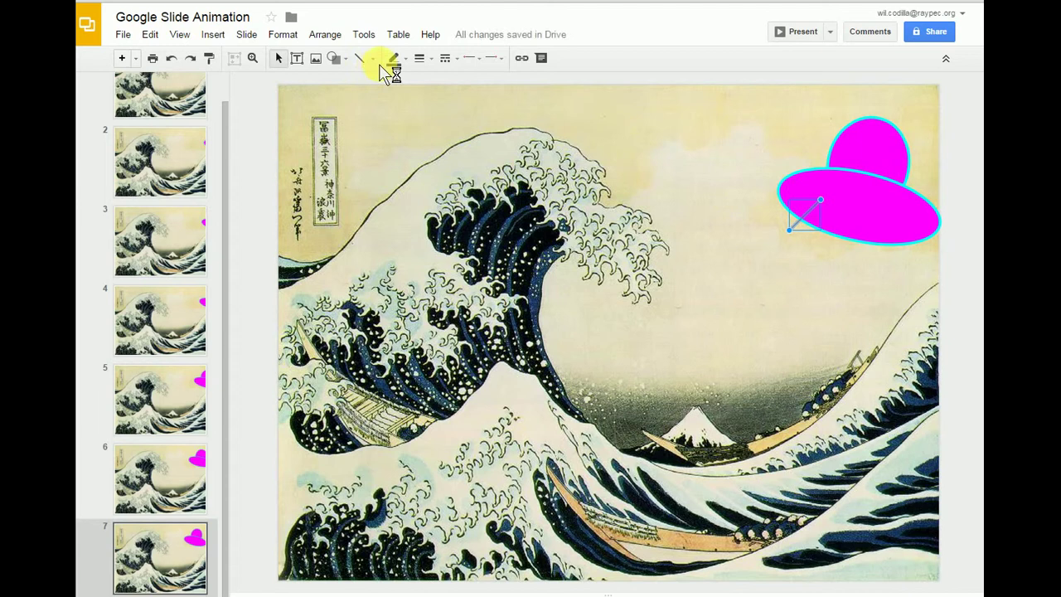
Make the laser line 3px thick and bright green
{"action": "left_click", "coordinate": [420, 58]}
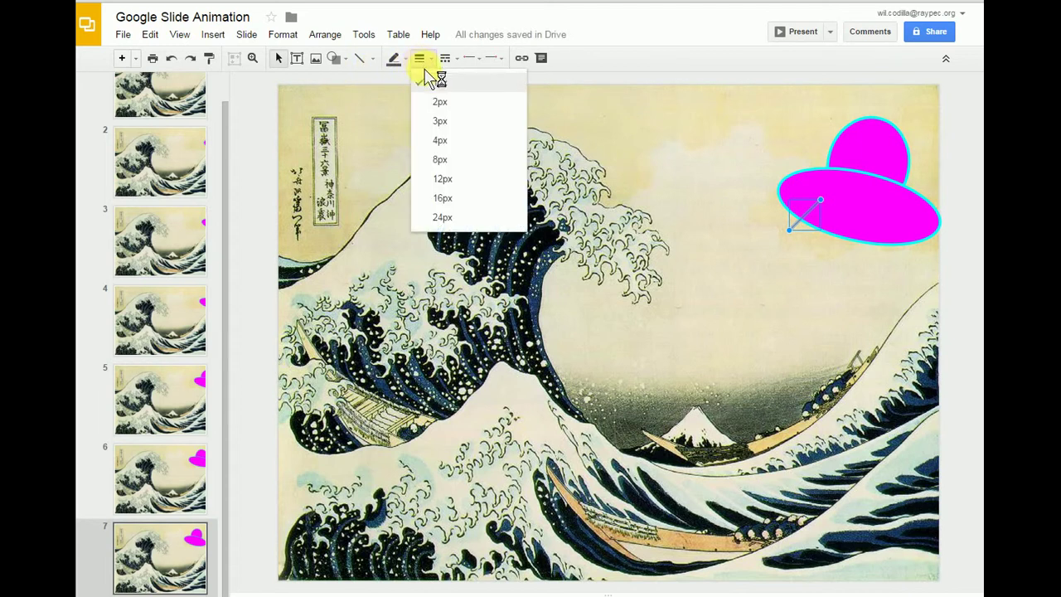
{"action": "left_click", "coordinate": [442, 130]}
{"action": "left_click", "coordinate": [394, 61]}
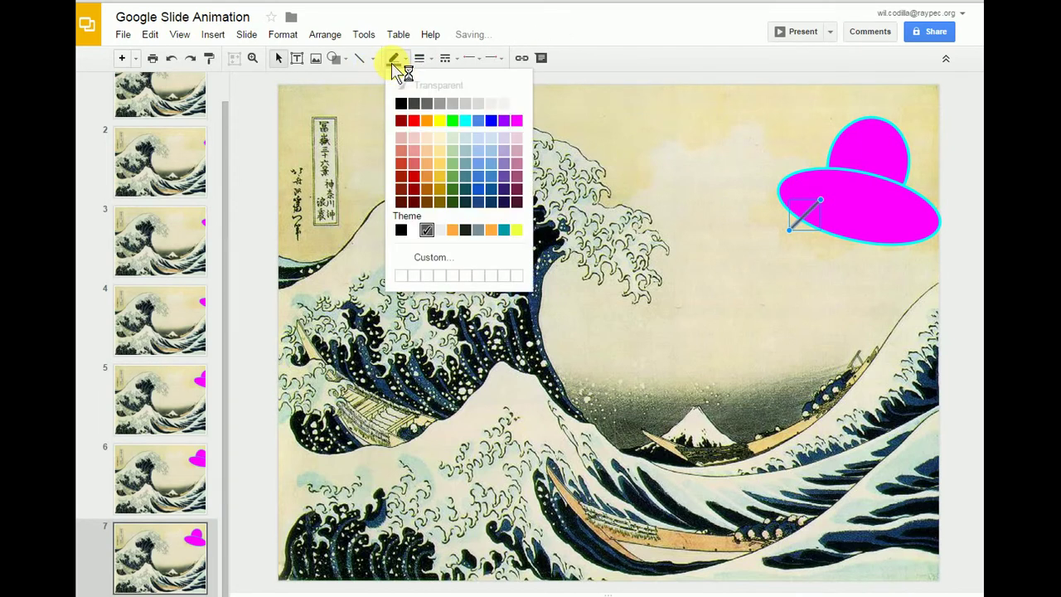
{"action": "left_click", "coordinate": [454, 123]}
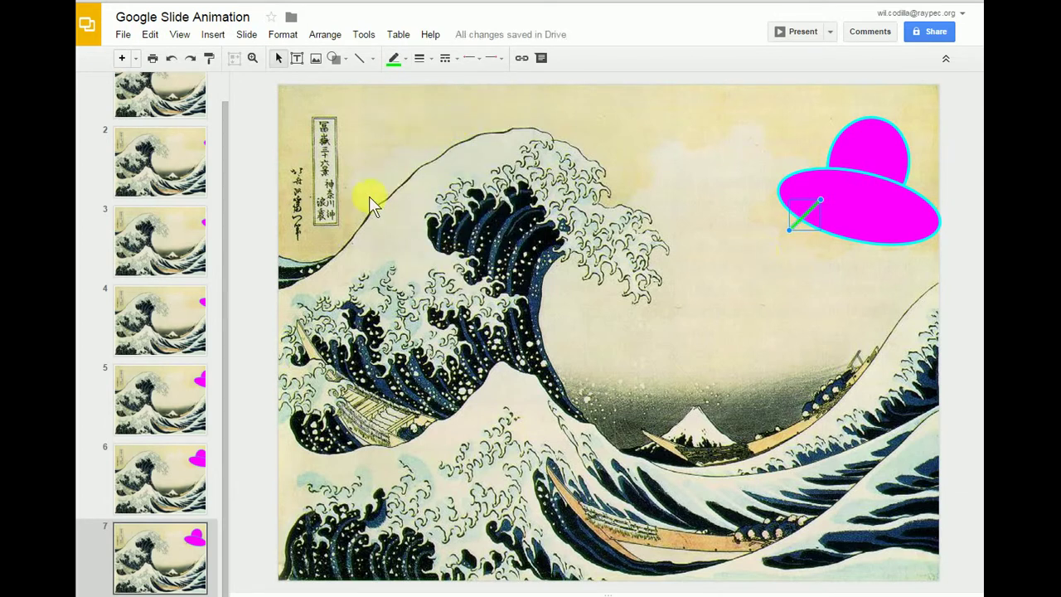
Duplicate slide 7 as slide 8 and lengthen its green laser down-left
{"action": "left_click", "coordinate": [162, 552]}
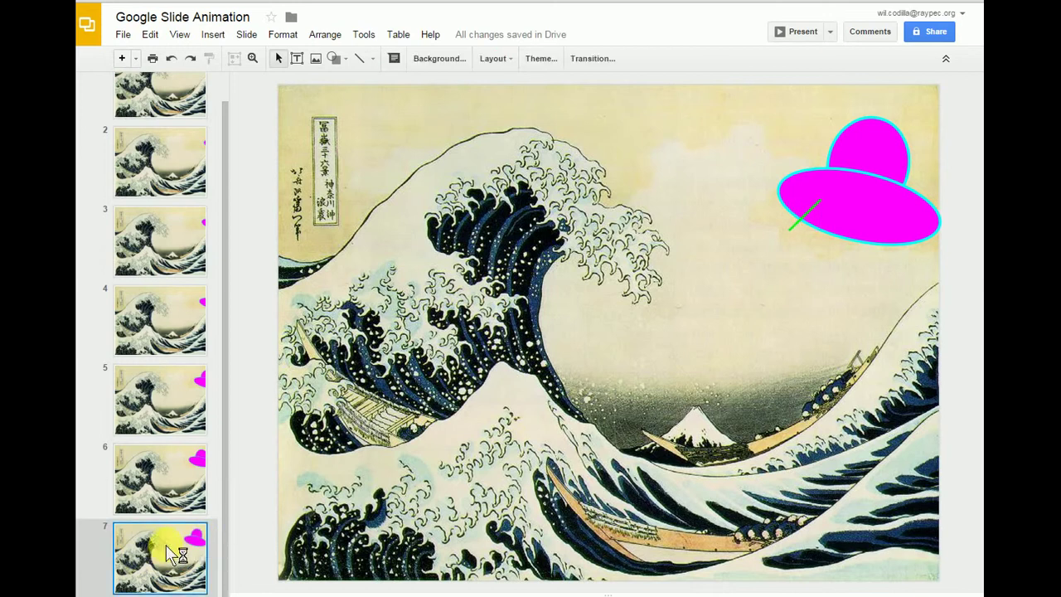
{"action": "key", "text": "ctrl+d"}
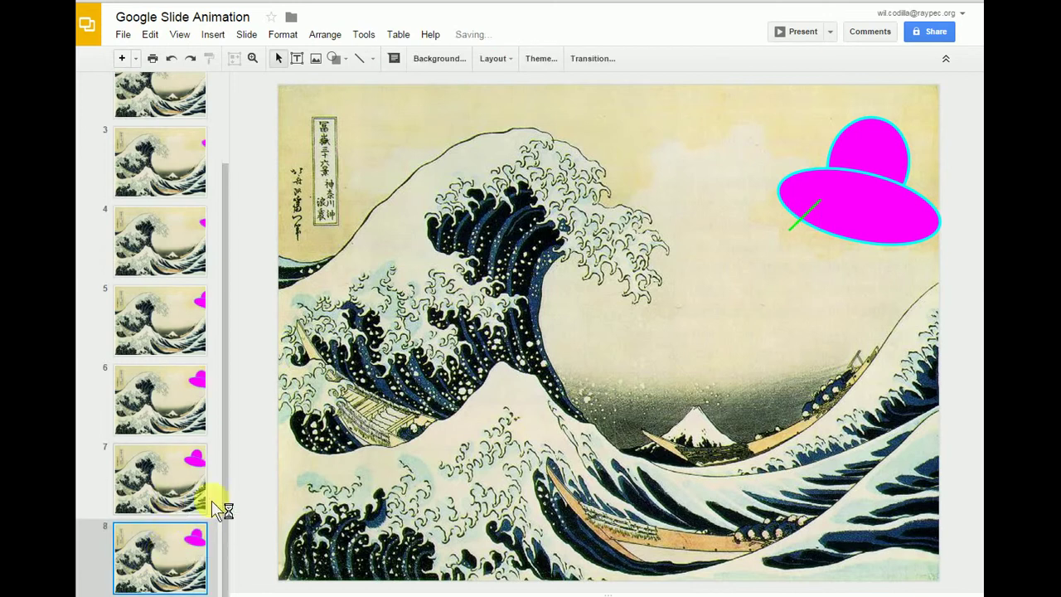
{"action": "left_click", "coordinate": [798, 221]}
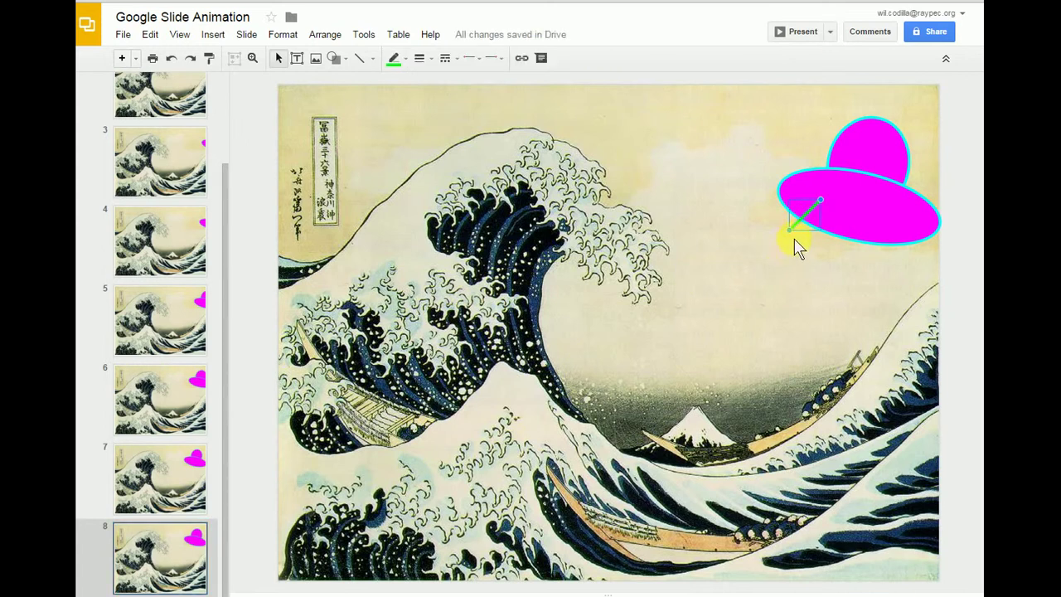
{"action": "left_click_drag", "start_coordinate": [802, 242], "coordinate": [774, 272]}
{"action": "left_click_drag", "start_coordinate": [741, 275], "coordinate": [753, 265]}
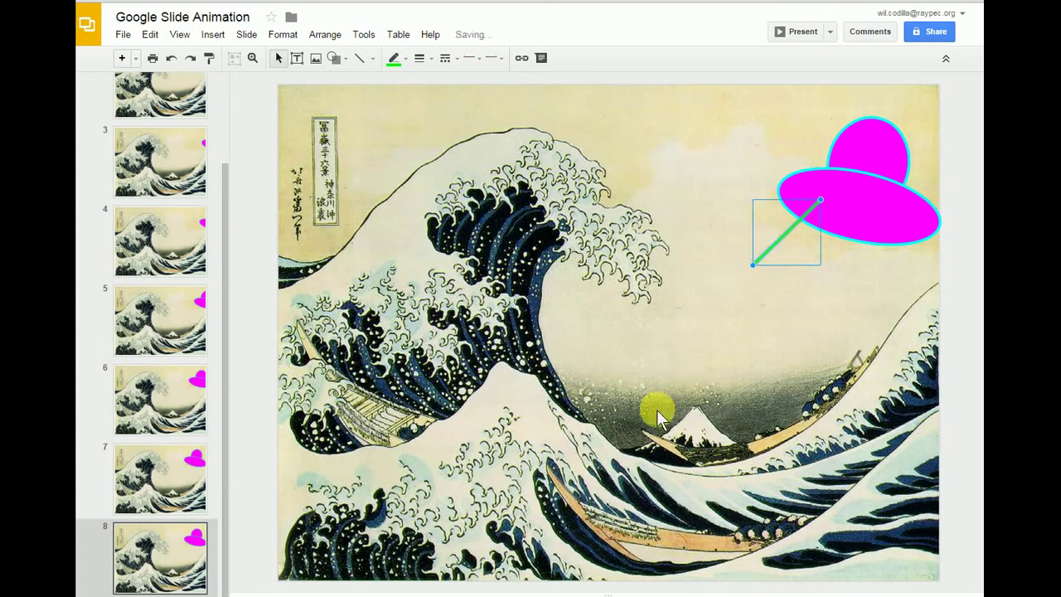
Duplicate slide 8 as slide 9 and stretch the laser further down-left
{"action": "left_click", "coordinate": [168, 543]}
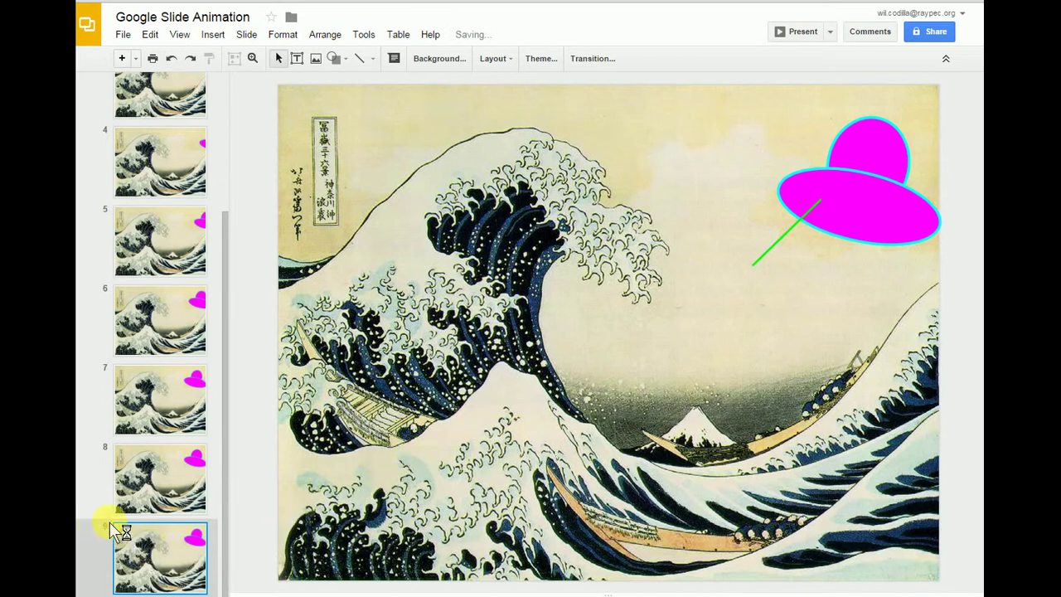
{"action": "key", "text": "ctrl+d"}
{"action": "left_click", "coordinate": [768, 272]}
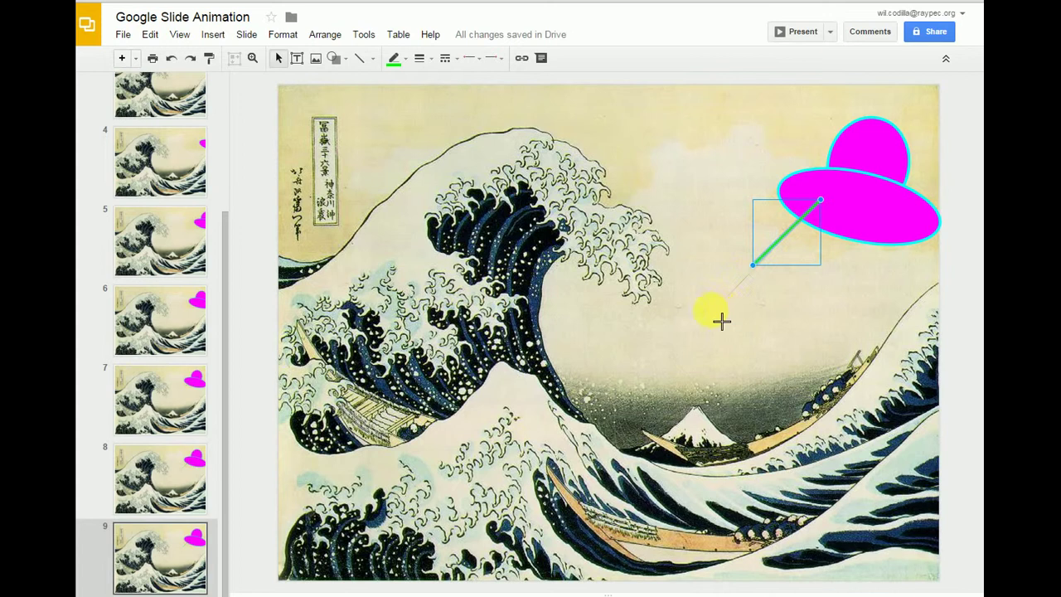
{"action": "left_click_drag", "start_coordinate": [722, 322], "coordinate": [661, 354]}
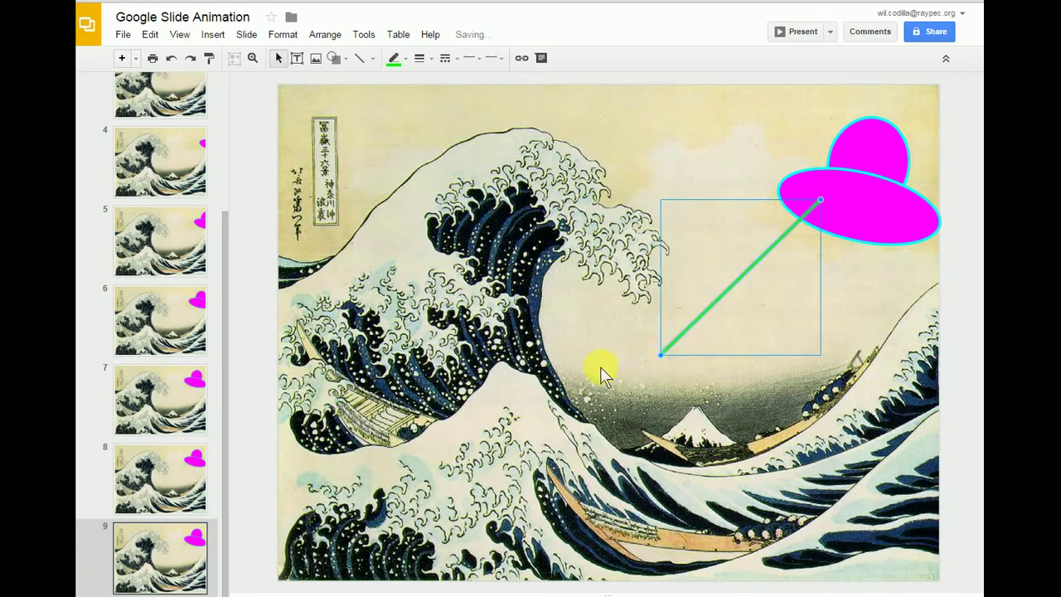
Duplicate slide 9 as slide 10 and extend the laser toward the wave crest
{"action": "left_click", "coordinate": [199, 565]}
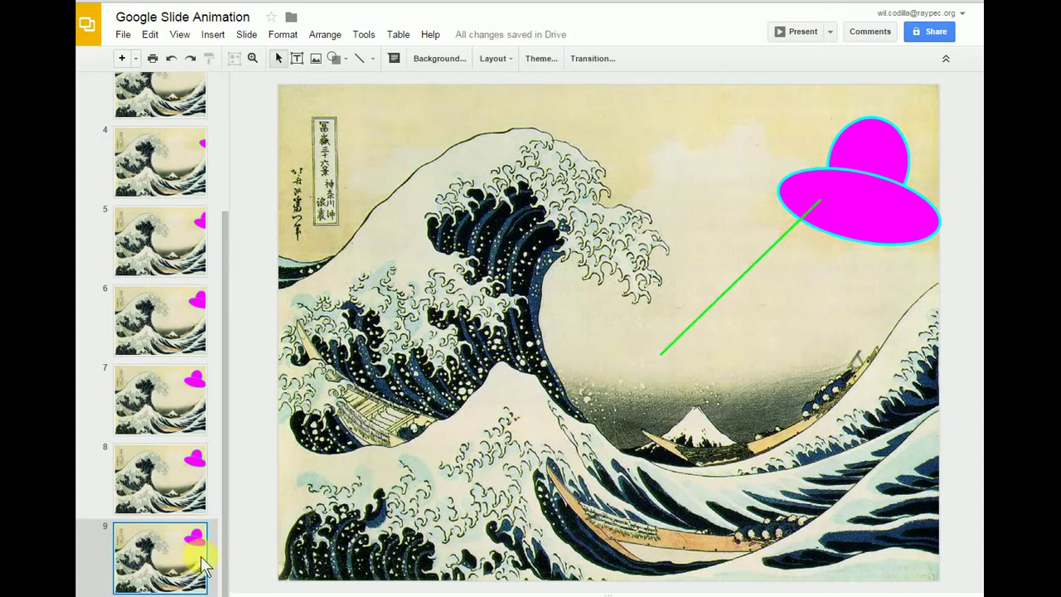
{"action": "key", "text": "ctrl+d"}
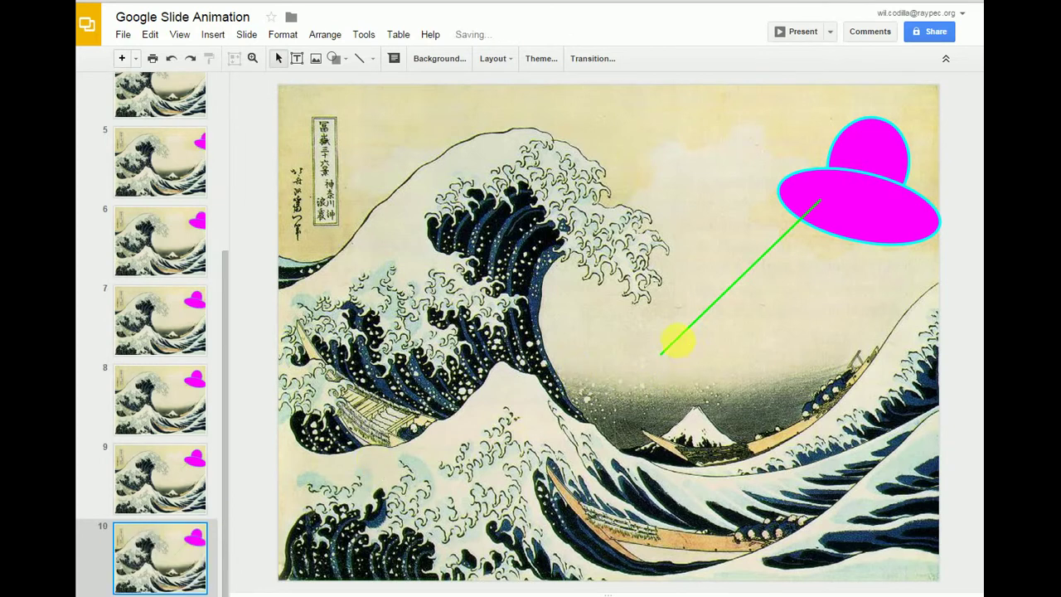
{"action": "left_click", "coordinate": [677, 340]}
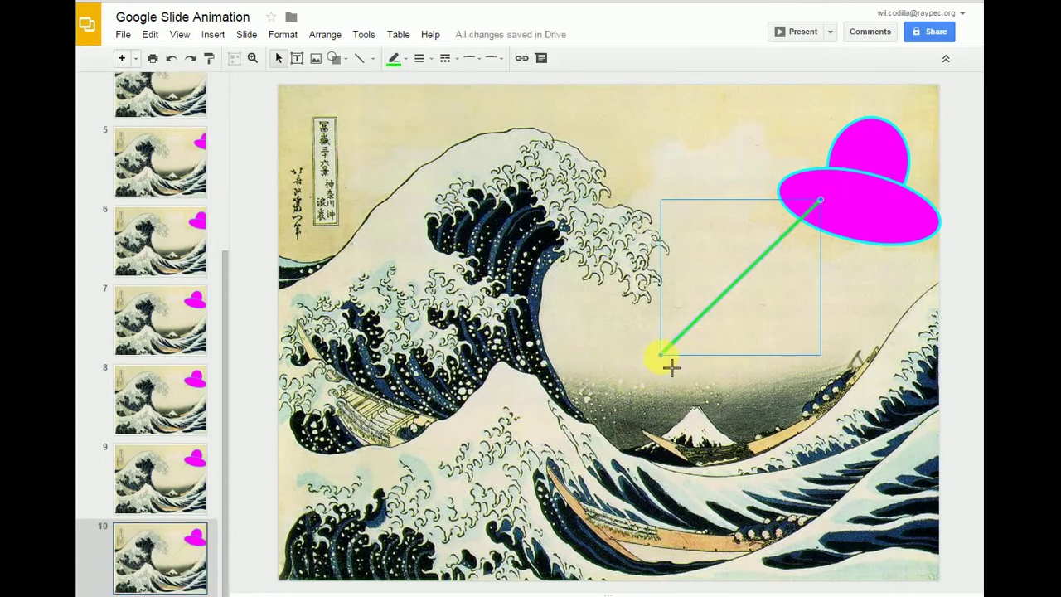
{"action": "left_click_drag", "start_coordinate": [661, 356], "coordinate": [585, 423]}
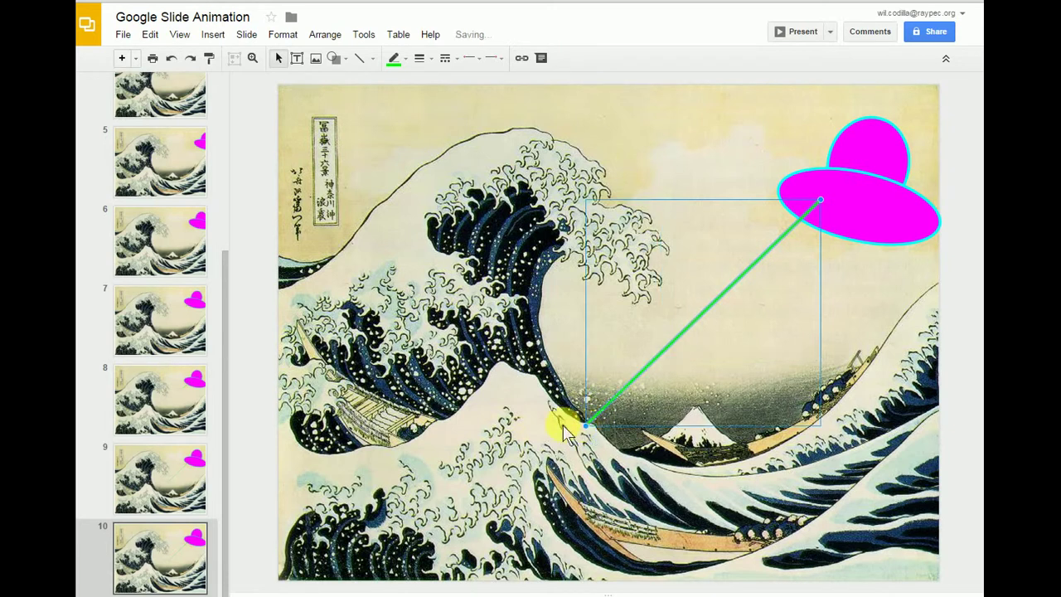
Preview the laser growing across slides 6 to 10, ending on slide 9
{"action": "left_click", "coordinate": [176, 244]}
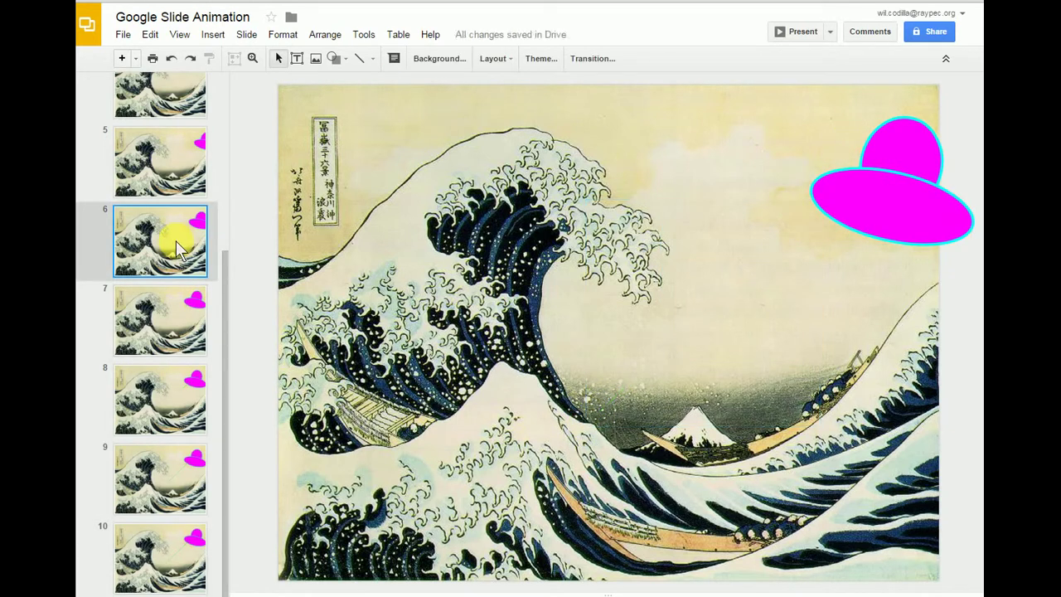
{"action": "key", "text": "Down"}
{"action": "key", "text": "Down"}
{"action": "key", "text": "Down"}
{"action": "key", "text": "Down"}
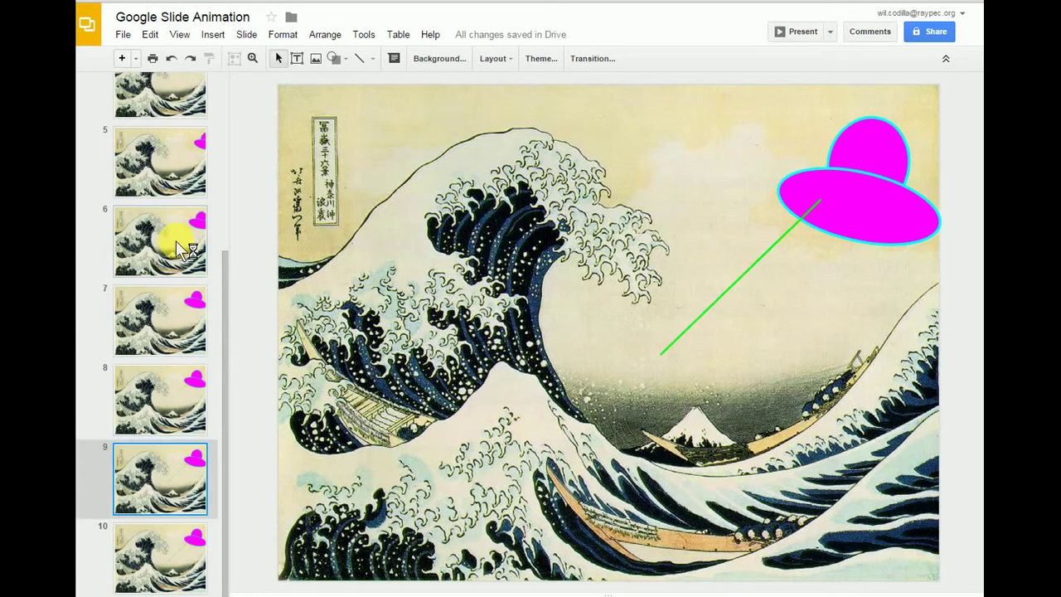
{"action": "key", "text": "Up"}
{"action": "key", "text": "Up"}
{"action": "key", "text": "Up"}
{"action": "key", "text": "Up"}
{"action": "key", "text": "Up"}
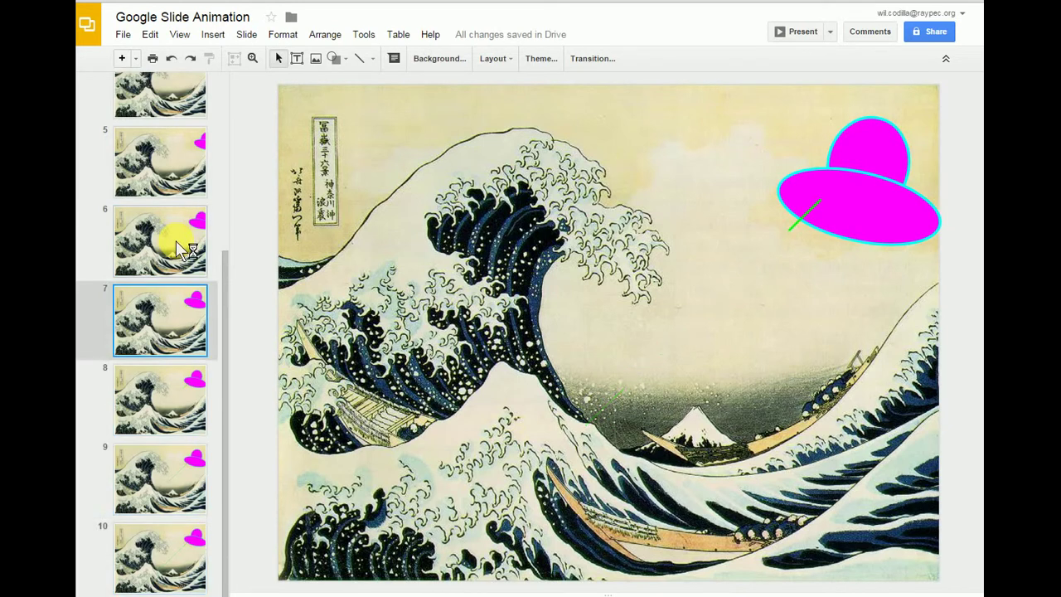
{"action": "key", "text": "Down"}
{"action": "key", "text": "Down"}
{"action": "key", "text": "Down"}
{"action": "key", "text": "Down"}
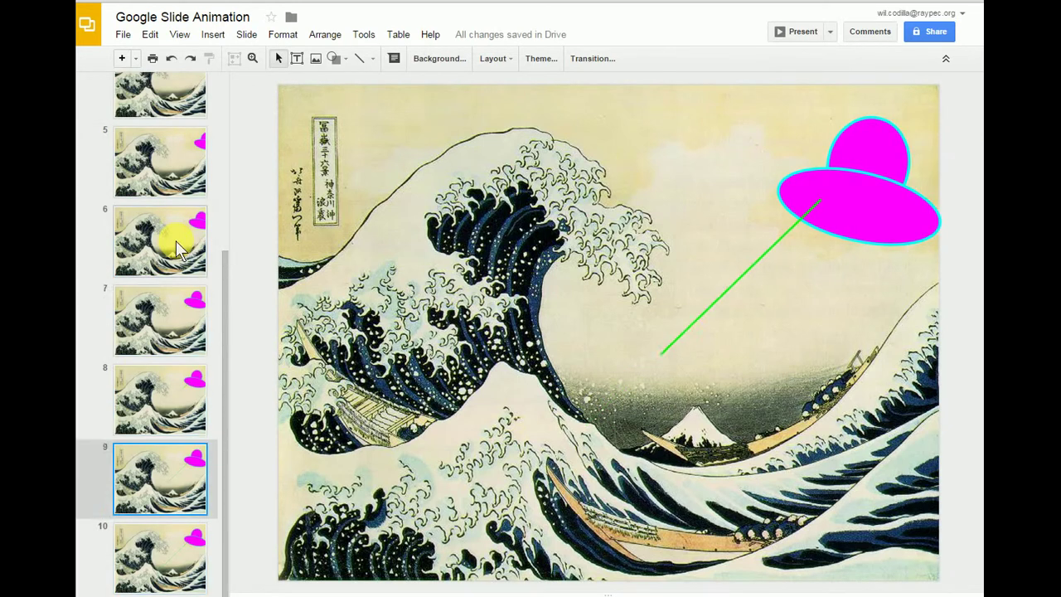
{"action": "key", "text": "Down"}
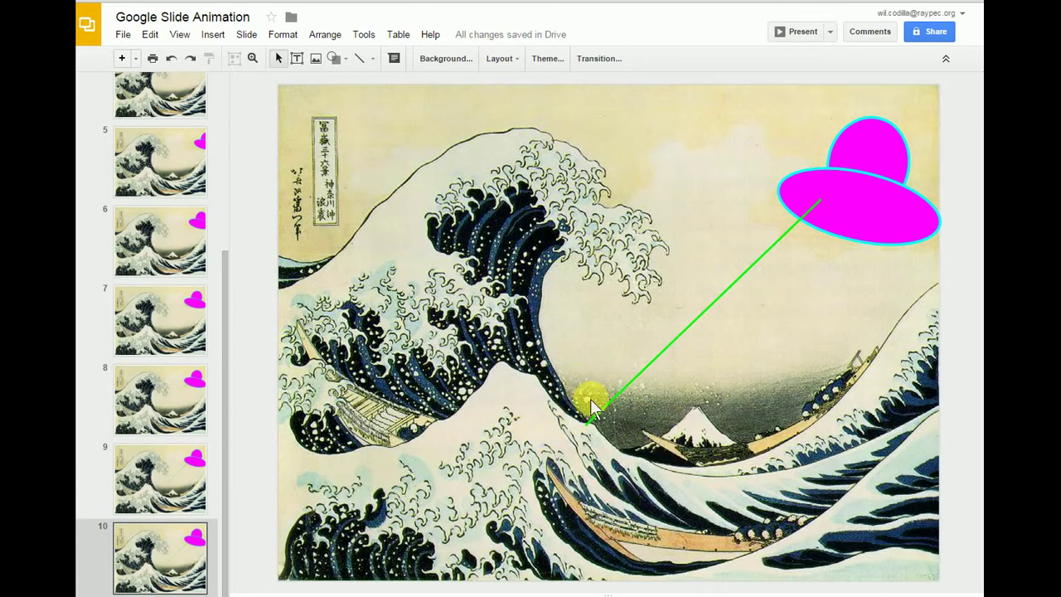
{"action": "left_click", "coordinate": [343, 61]}
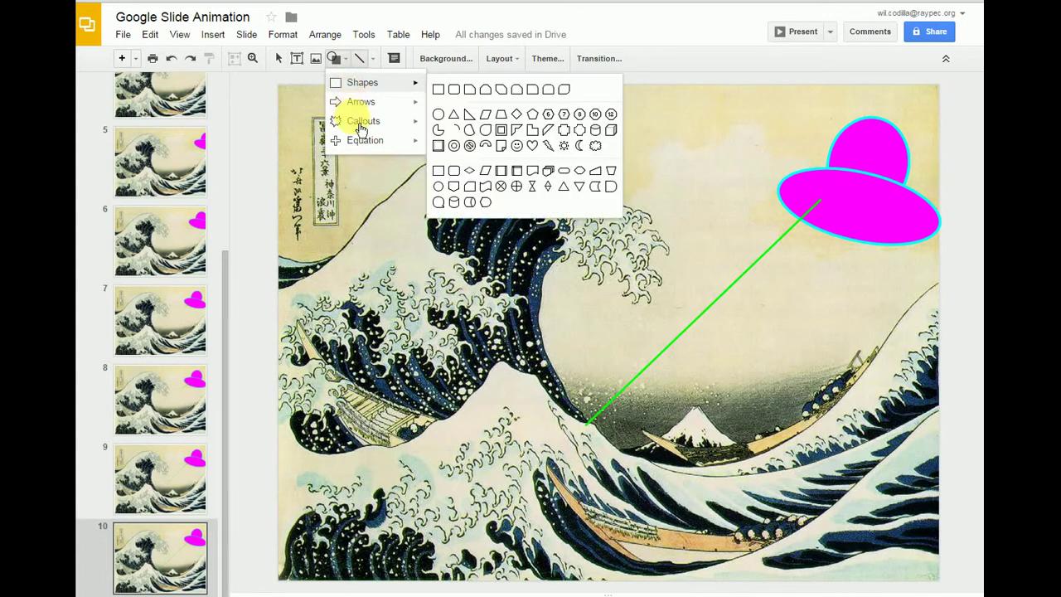
{"action": "mouse_move", "coordinate": [361, 128]}
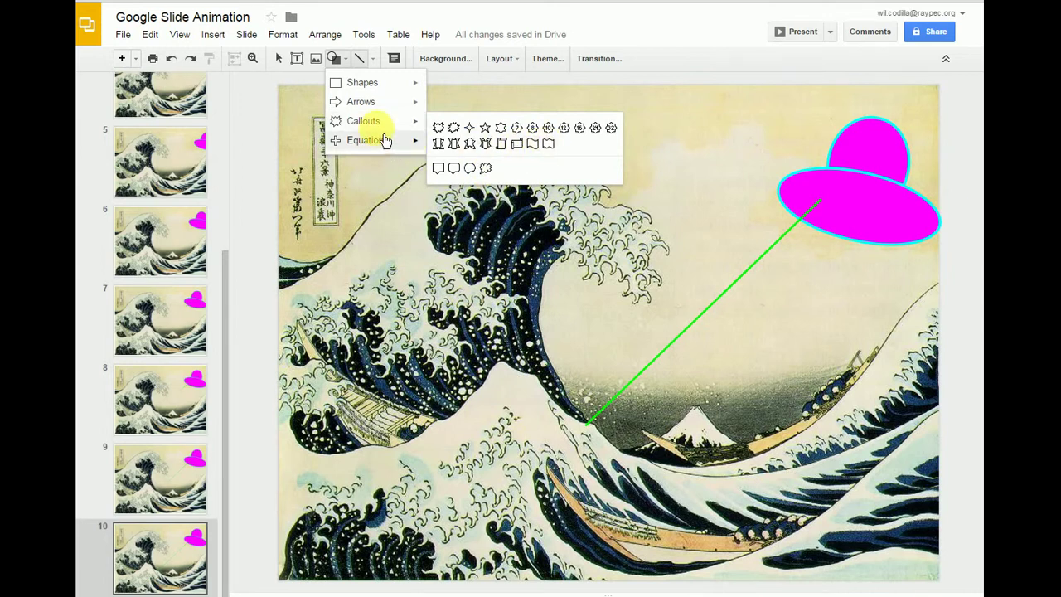
{"action": "left_click", "coordinate": [617, 35]}
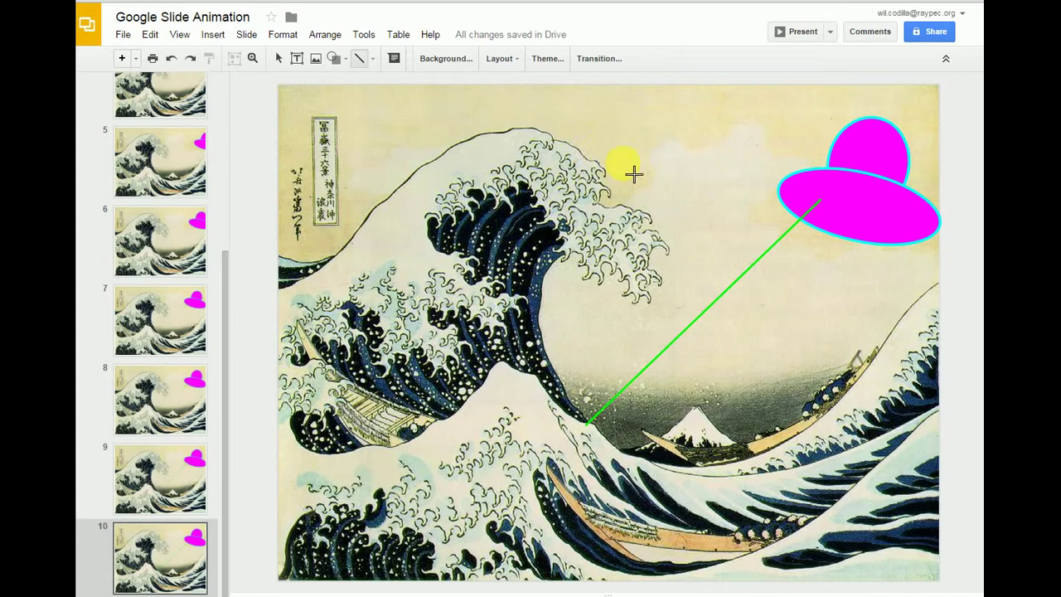
{"action": "left_click", "coordinate": [213, 34]}
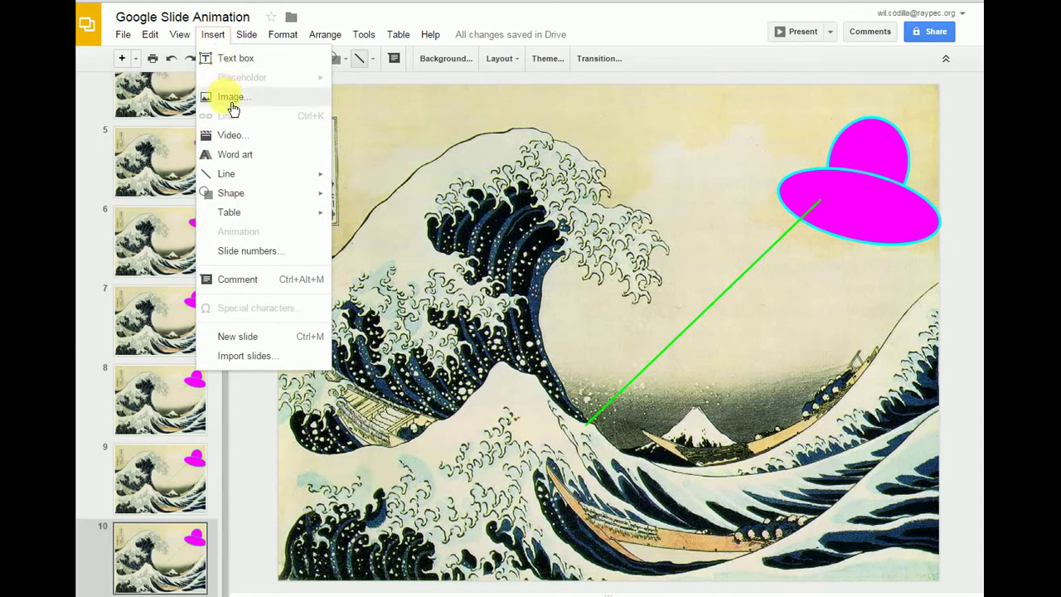
{"action": "left_click", "coordinate": [332, 17]}
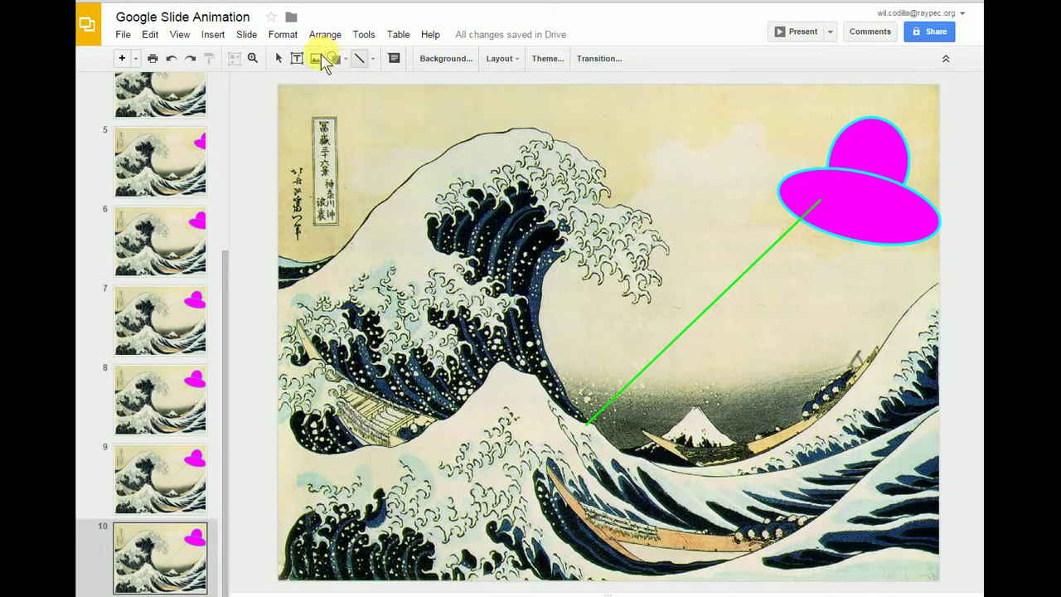
Run an image search for explosion in the Research panel
{"action": "left_click", "coordinate": [363, 35]}
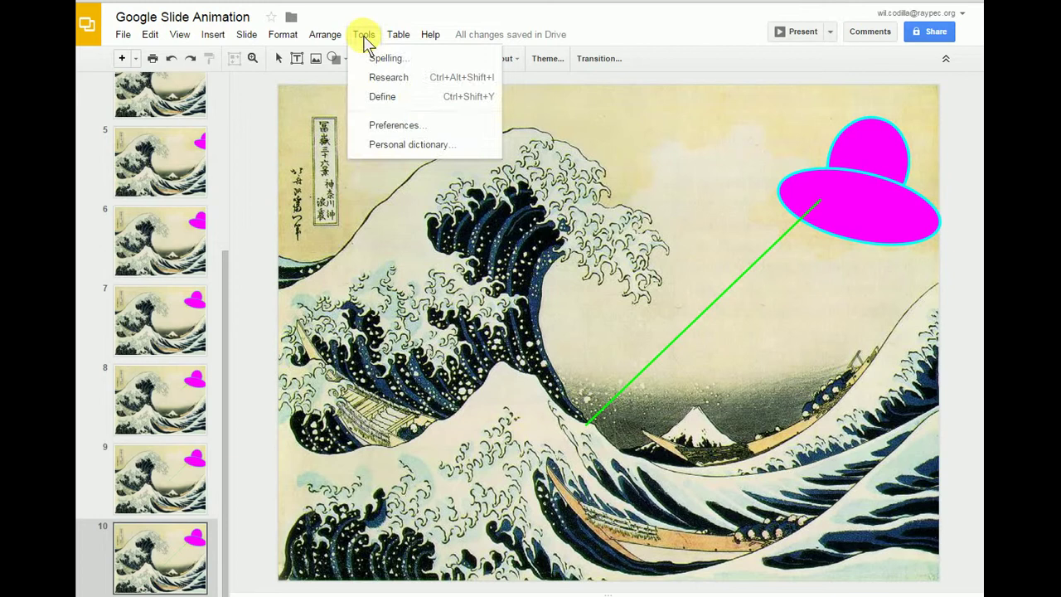
{"action": "left_click", "coordinate": [377, 76]}
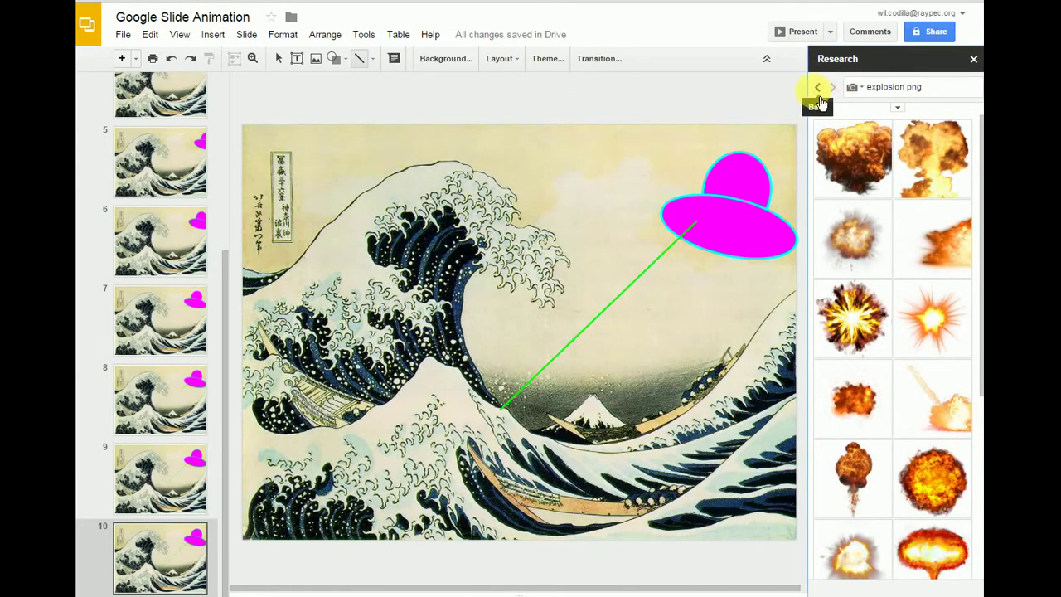
{"action": "left_click", "coordinate": [826, 98]}
{"action": "left_click", "coordinate": [826, 98]}
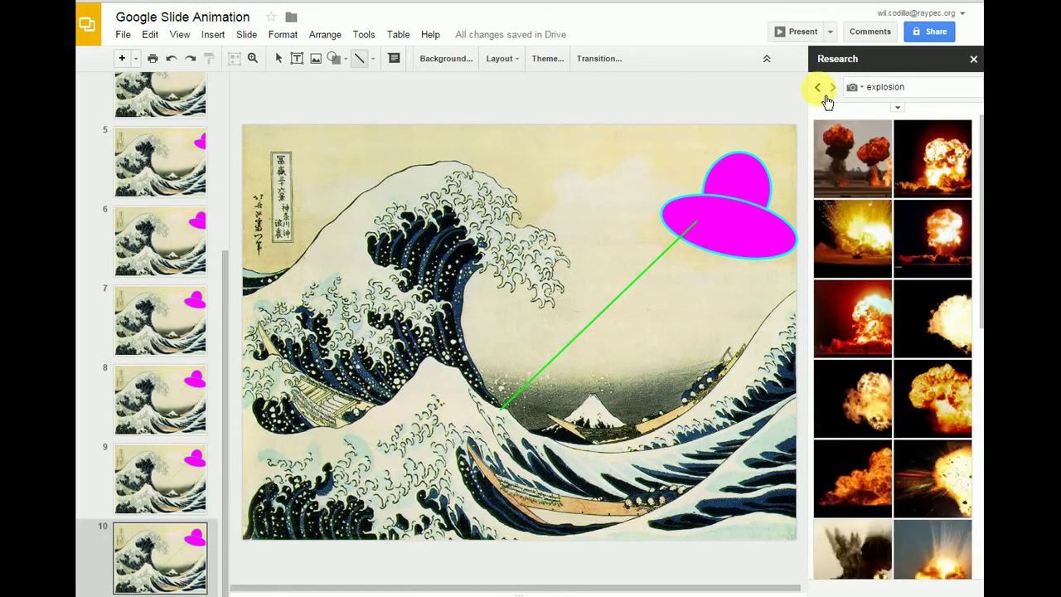
{"action": "left_click", "coordinate": [826, 98]}
{"action": "left_click", "coordinate": [826, 99]}
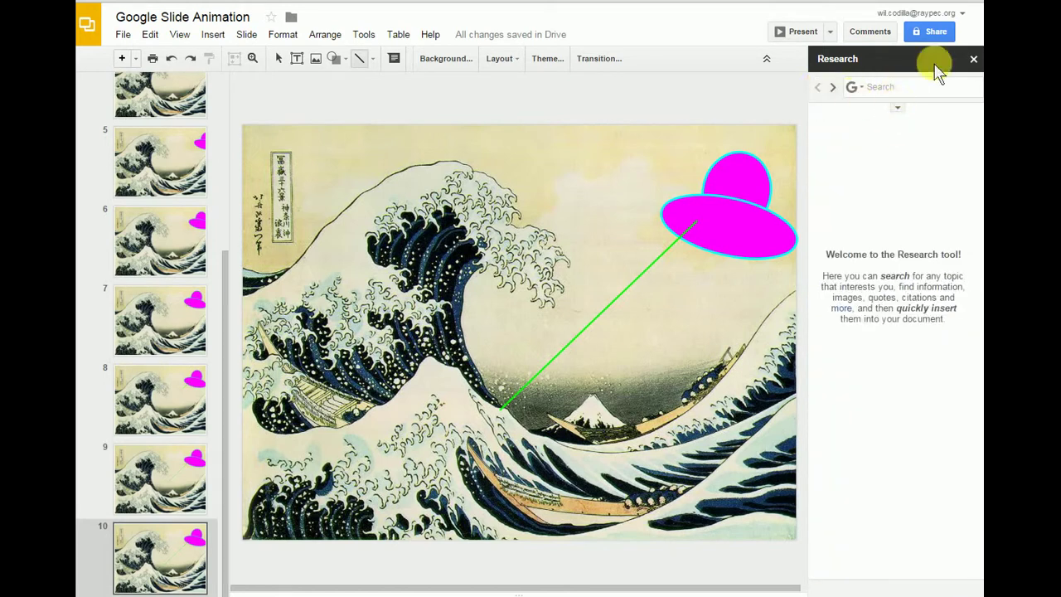
{"action": "left_click", "coordinate": [856, 88]}
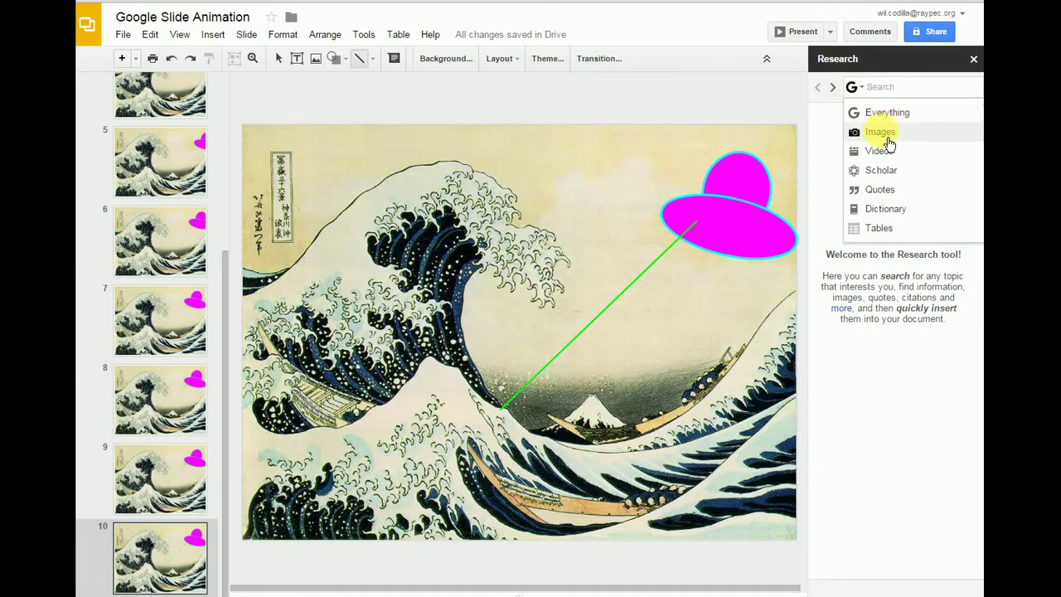
{"action": "left_click", "coordinate": [880, 133]}
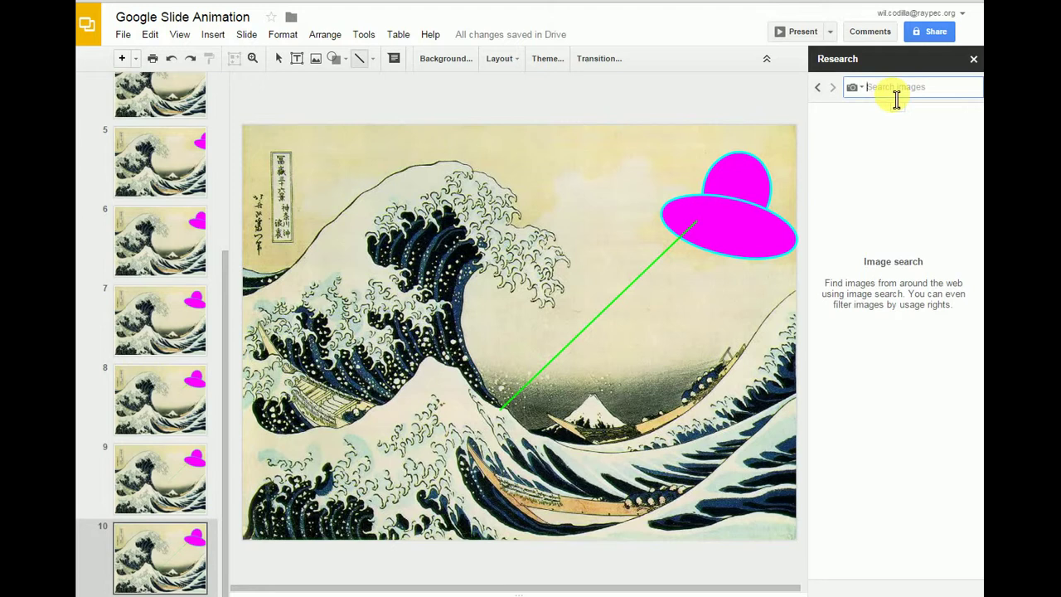
{"action": "type", "text": "explosion"}
{"action": "key", "text": "Return"}
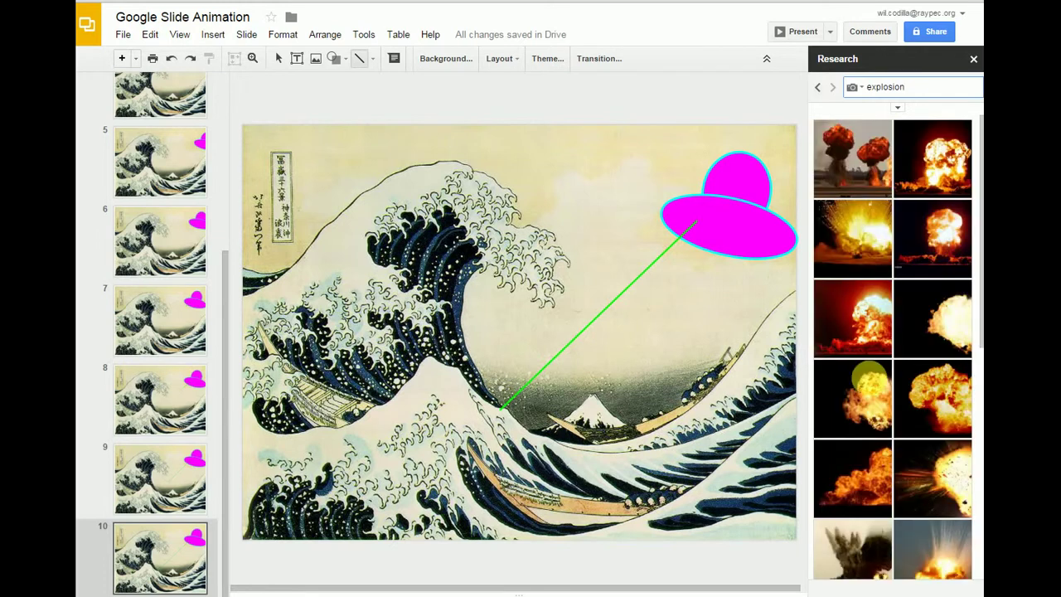
Drop the first explosion photo onto slide 10, then delete it again
{"action": "left_click_drag", "start_coordinate": [861, 174], "coordinate": [485, 331]}
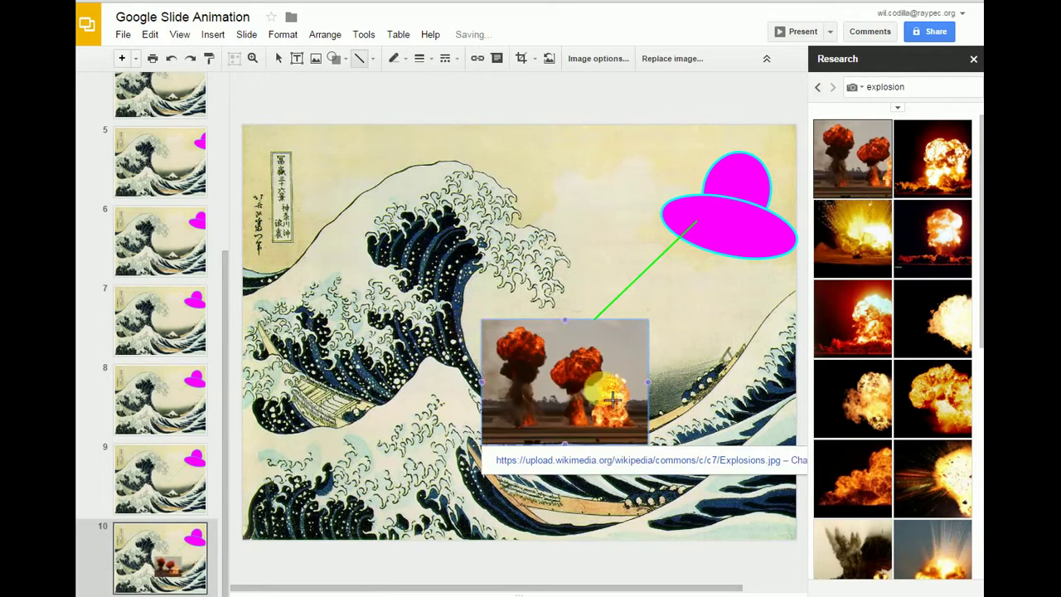
{"action": "left_click", "coordinate": [630, 344]}
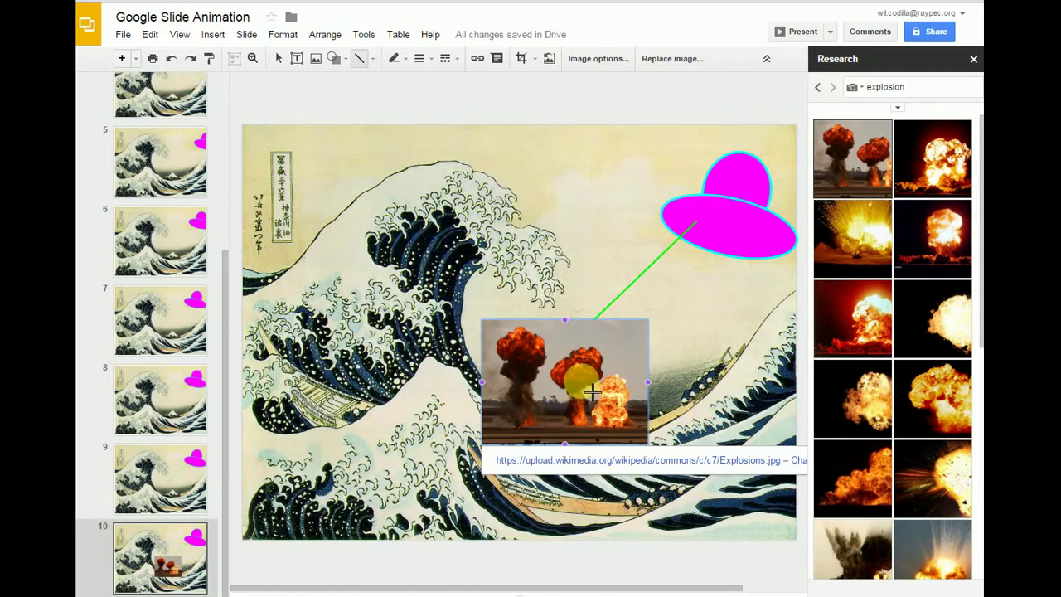
{"action": "key", "text": "ctrl+alt+shift+i"}
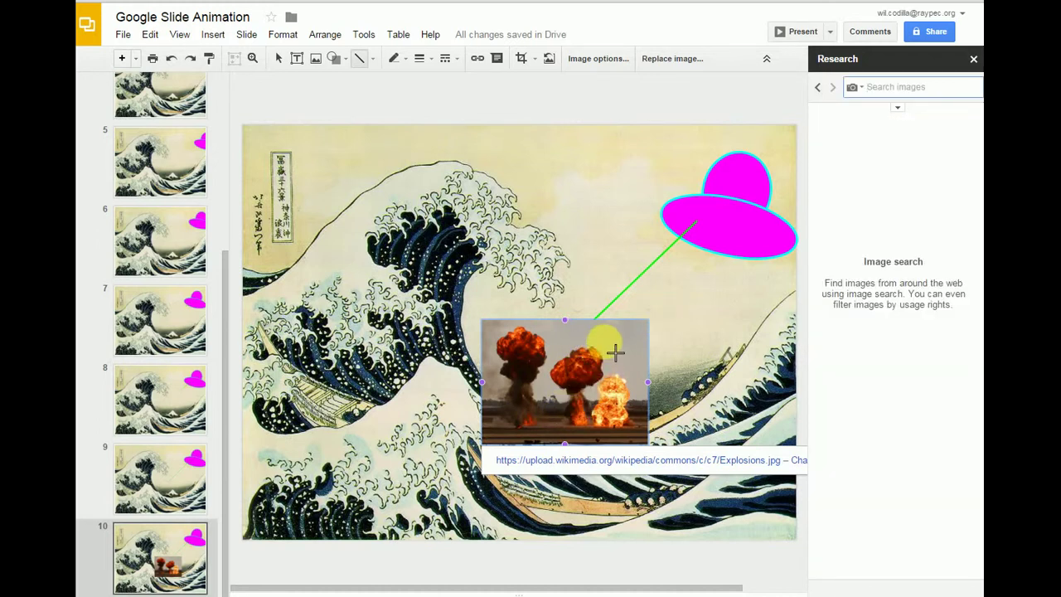
{"action": "left_click_drag", "start_coordinate": [611, 340], "coordinate": [599, 341]}
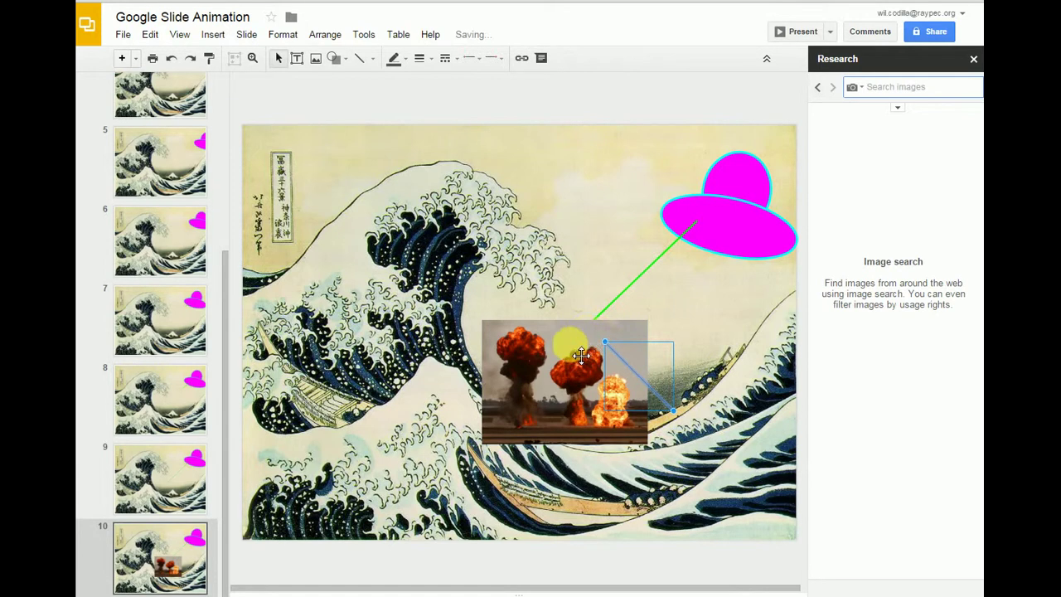
{"action": "left_click", "coordinate": [581, 355]}
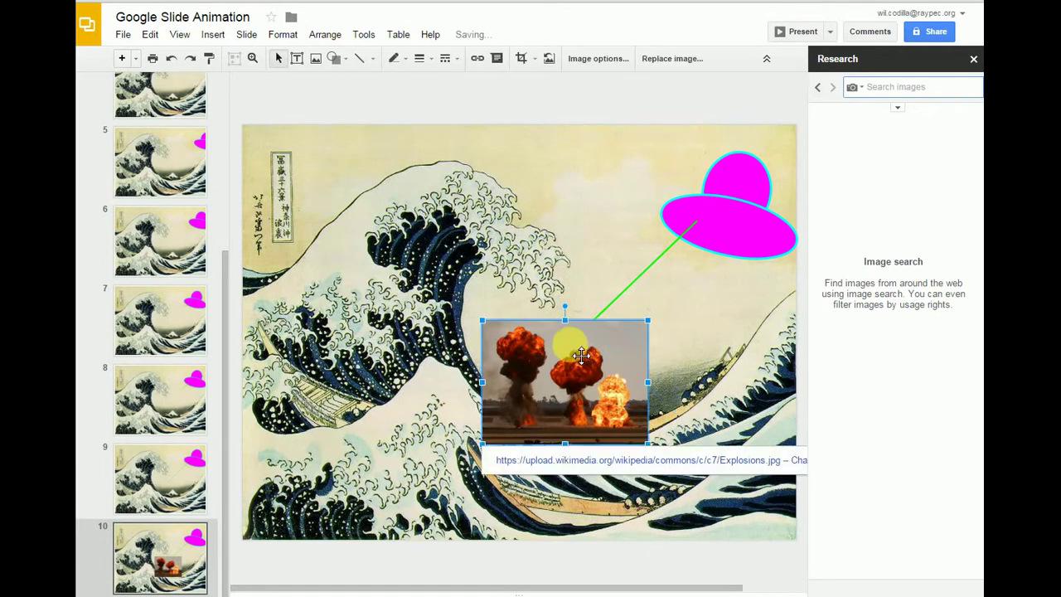
{"action": "key", "text": "Delete"}
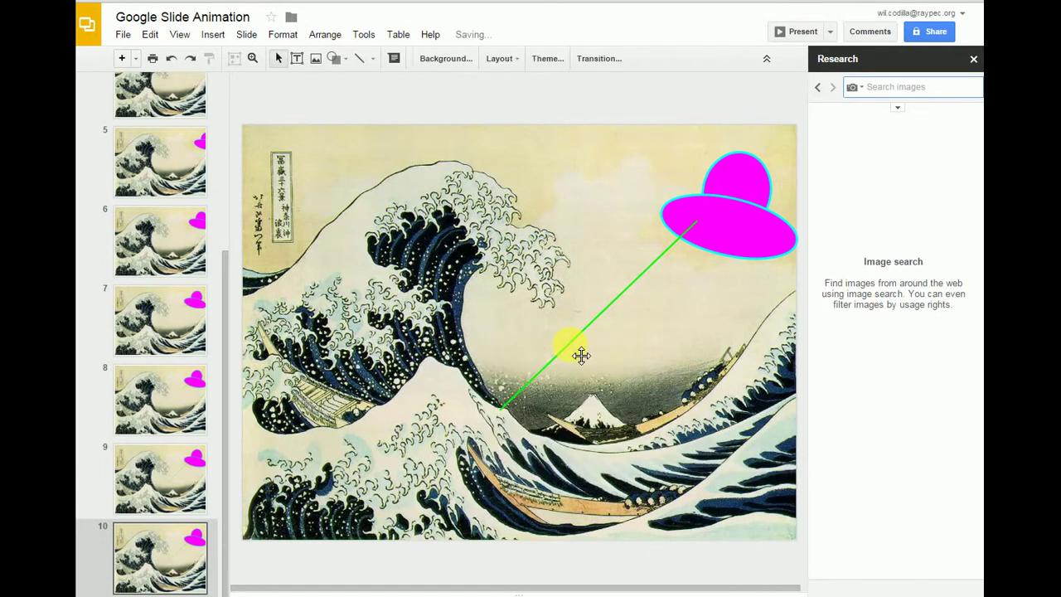
Search 'explosion png' and place the starburst image where the laser meets the wave
{"action": "left_click", "coordinate": [821, 88]}
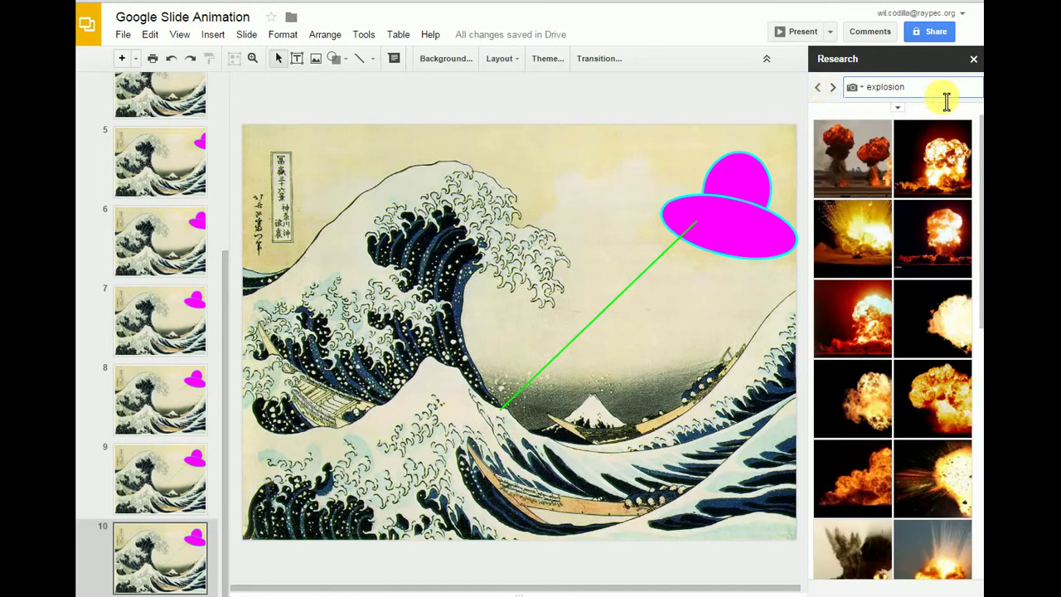
{"action": "left_click", "coordinate": [945, 98]}
{"action": "left_click", "coordinate": [946, 102]}
{"action": "type", "text": "pn"}
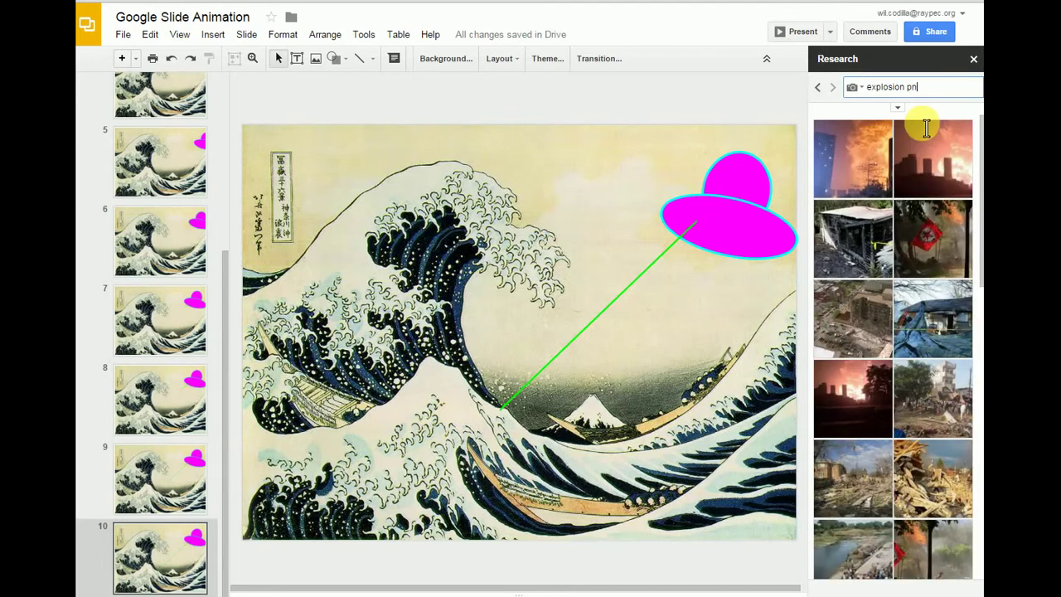
{"action": "type", "text": "g"}
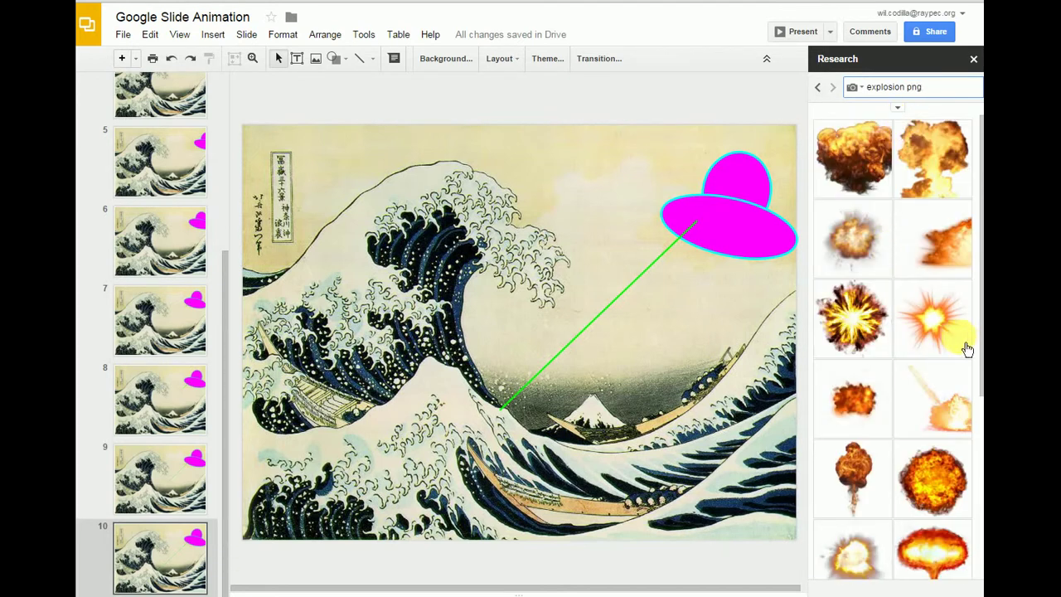
{"action": "mouse_move", "coordinate": [895, 393]}
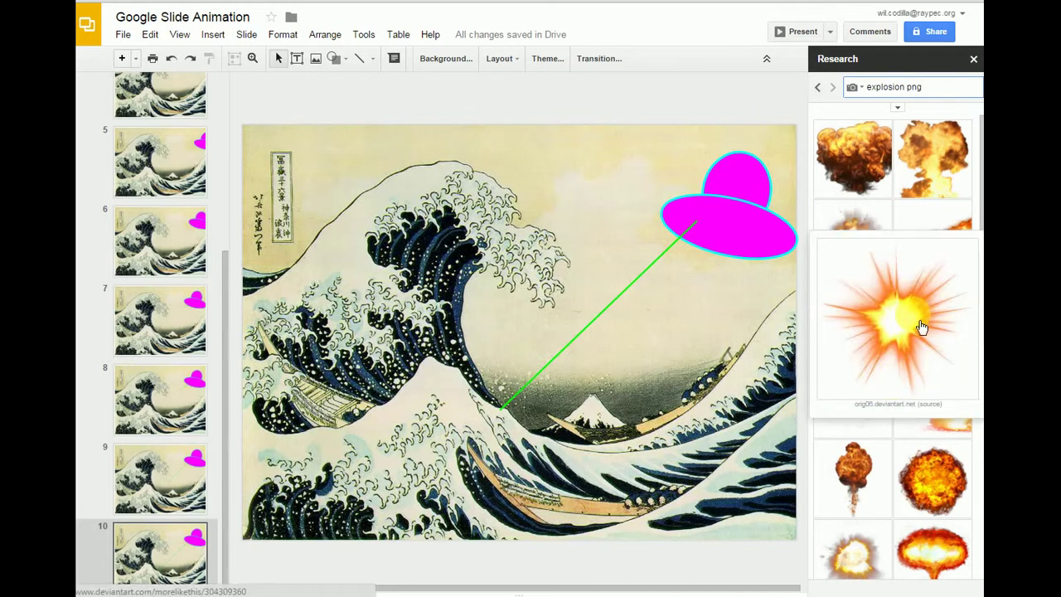
{"action": "left_click_drag", "start_coordinate": [922, 328], "coordinate": [512, 402]}
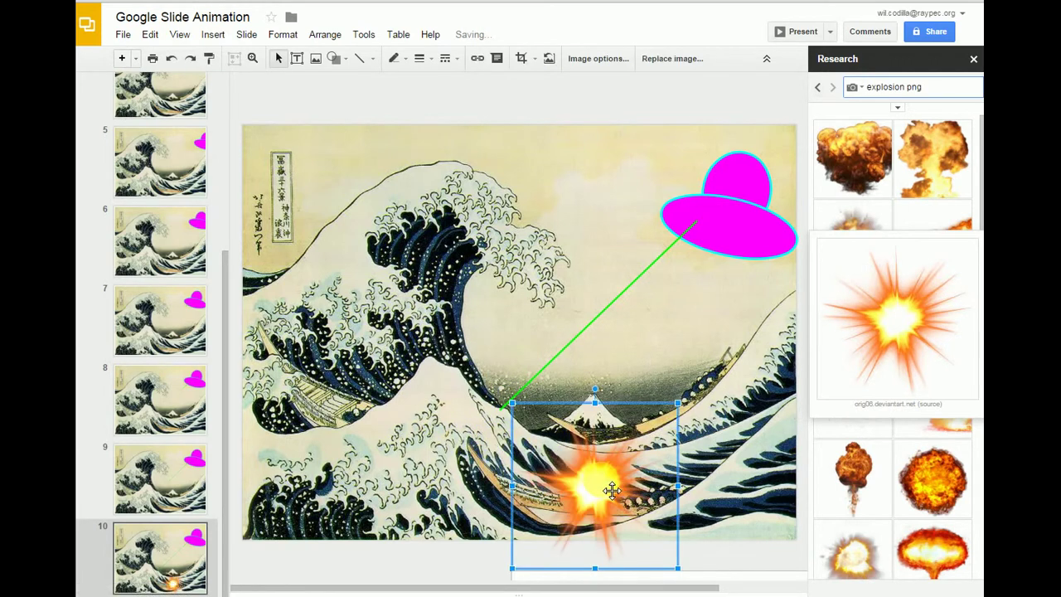
{"action": "left_click_drag", "start_coordinate": [613, 494], "coordinate": [516, 419]}
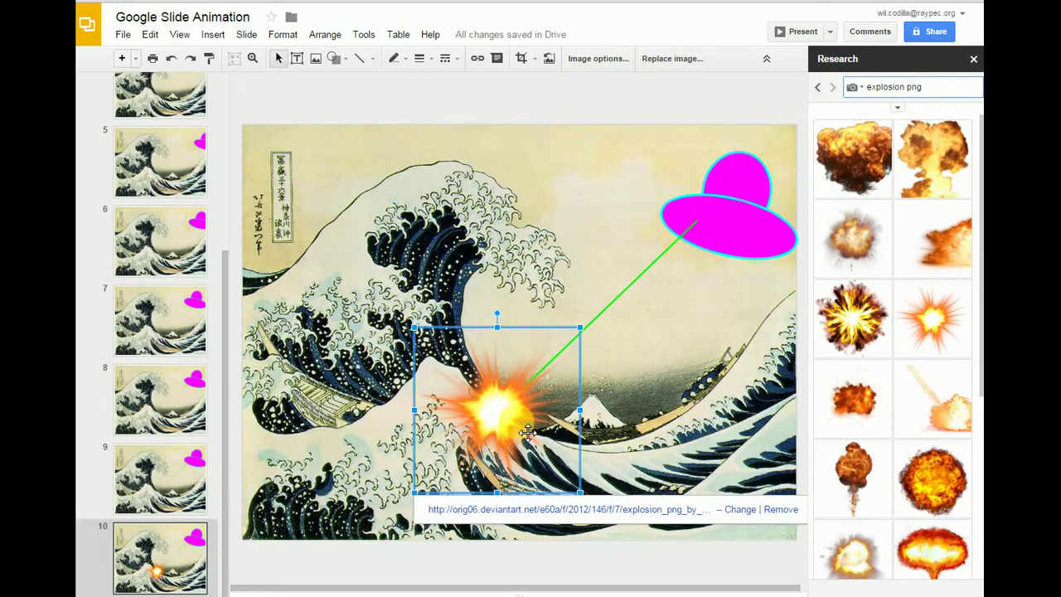
Duplicate slide 10 as slide 11 and enlarge its explosion
{"action": "left_click", "coordinate": [155, 553]}
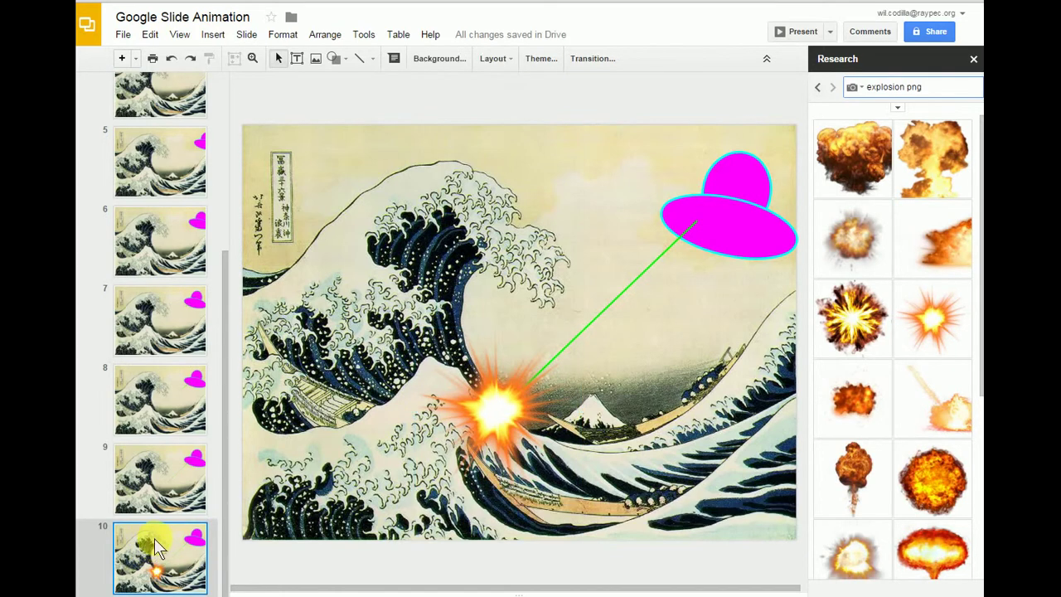
{"action": "key", "text": "ctrl+d"}
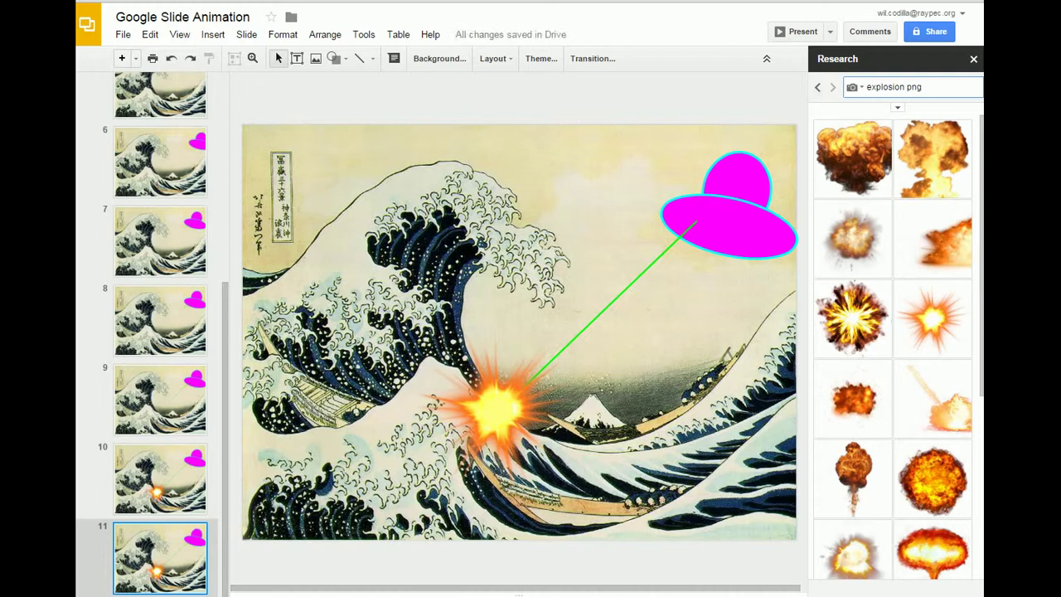
{"action": "left_click", "coordinate": [512, 413]}
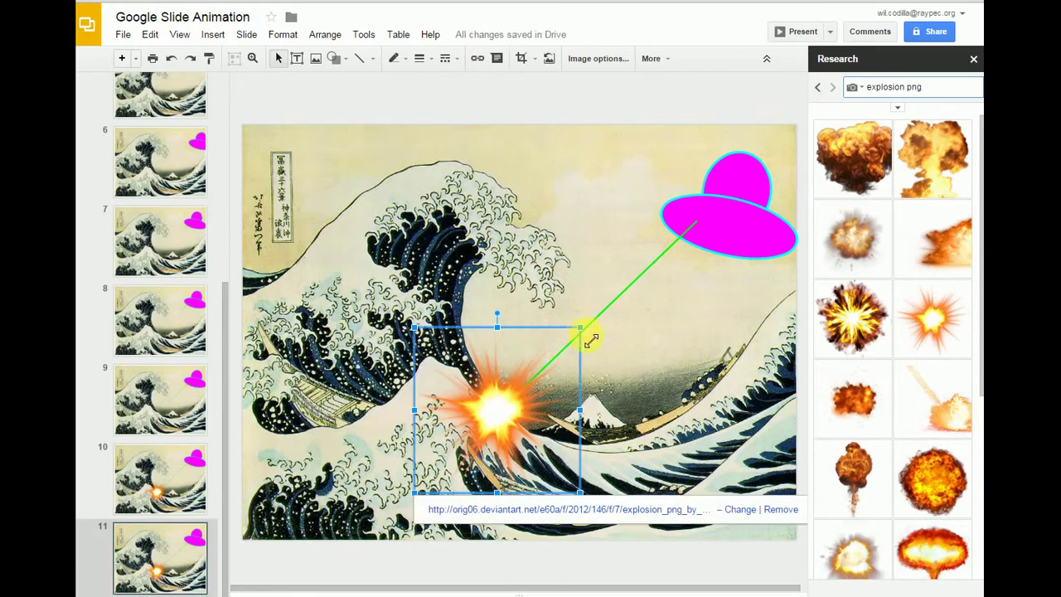
{"action": "left_click_drag", "start_coordinate": [591, 340], "coordinate": [628, 334]}
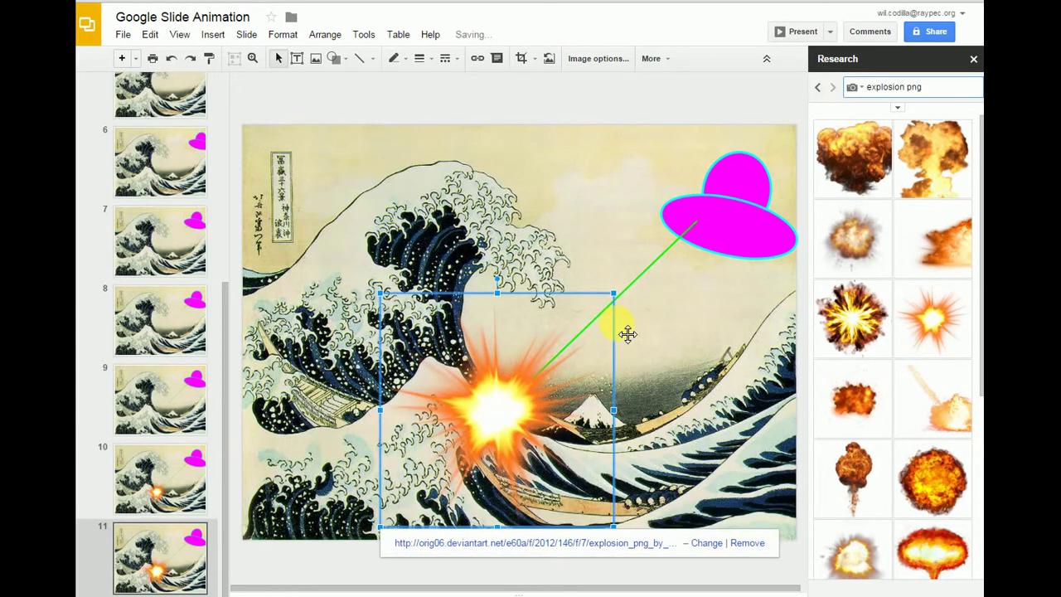
Duplicate slide 11 as slide 12 with an even larger explosion
{"action": "left_click", "coordinate": [149, 575]}
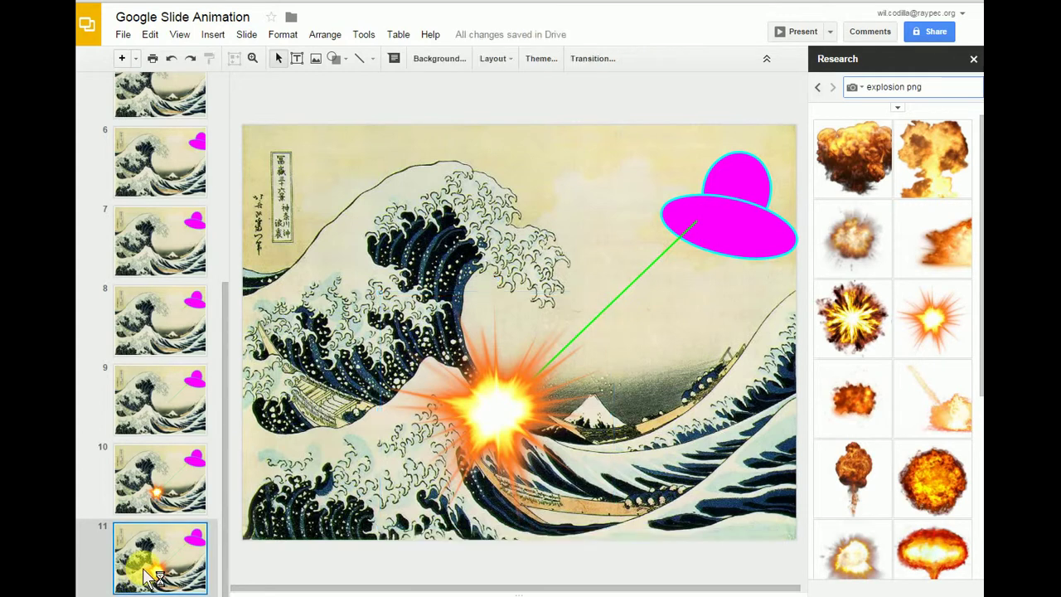
{"action": "key", "text": "ctrl+d"}
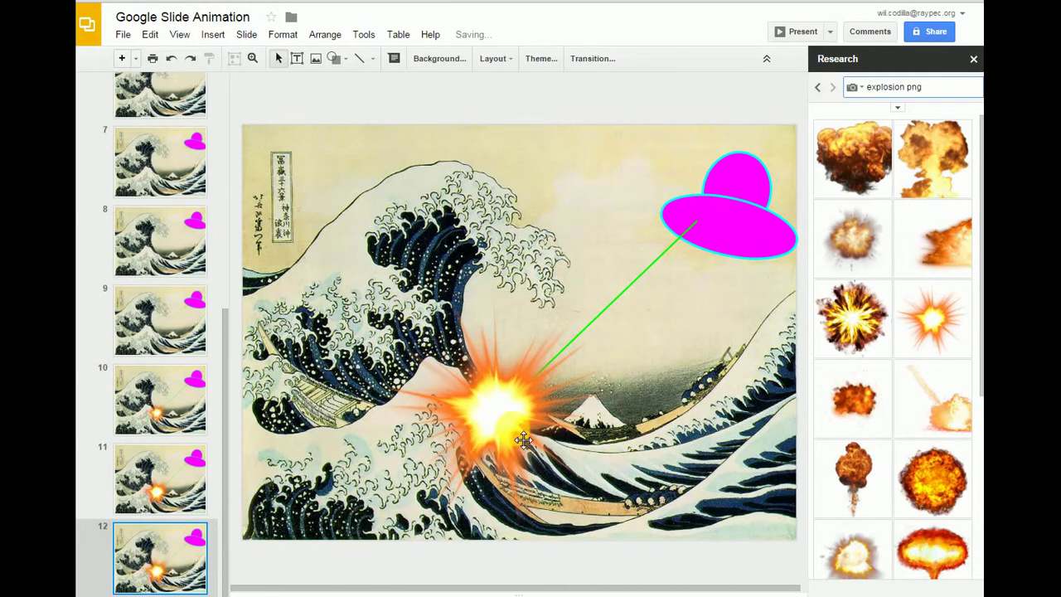
{"action": "left_click", "coordinate": [512, 438]}
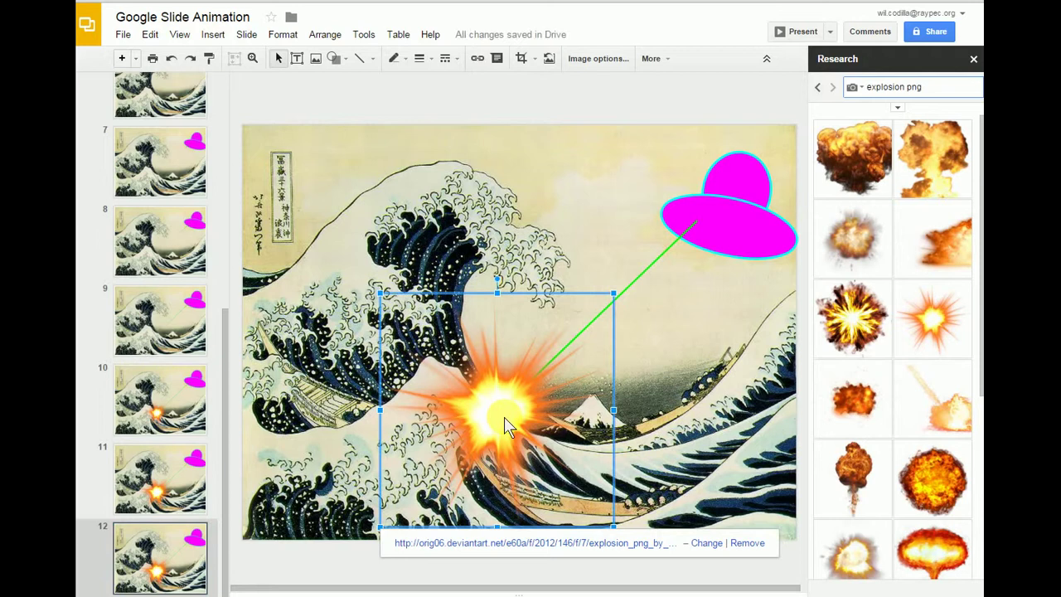
{"action": "left_click_drag", "start_coordinate": [622, 305], "coordinate": [675, 278]}
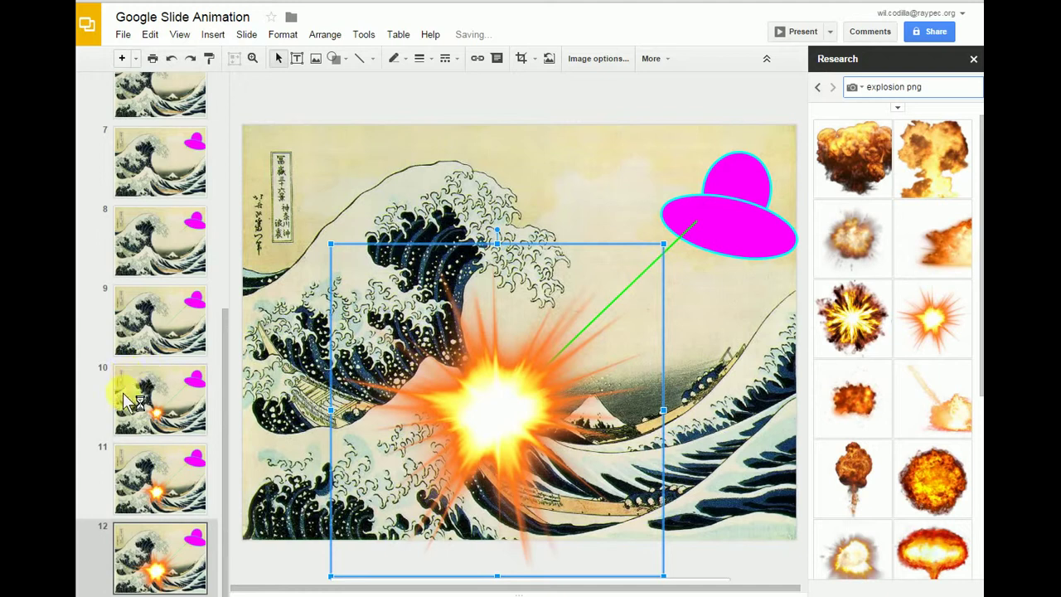
Duplicate slide 12 as slide 13 with a much larger explosion, then return to slide 9
{"action": "left_click", "coordinate": [143, 557]}
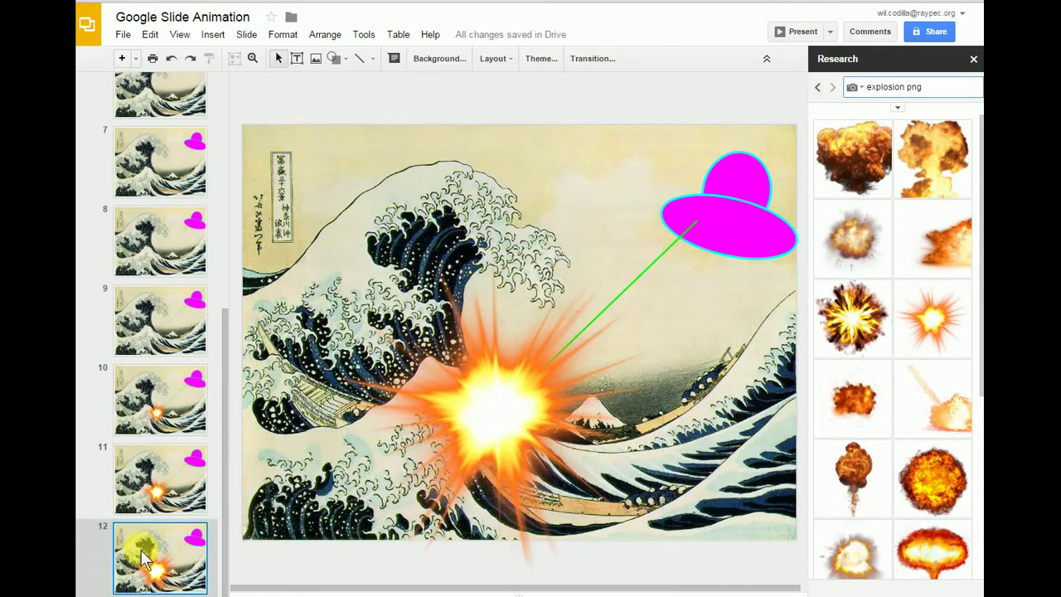
{"action": "key", "text": "ctrl+d"}
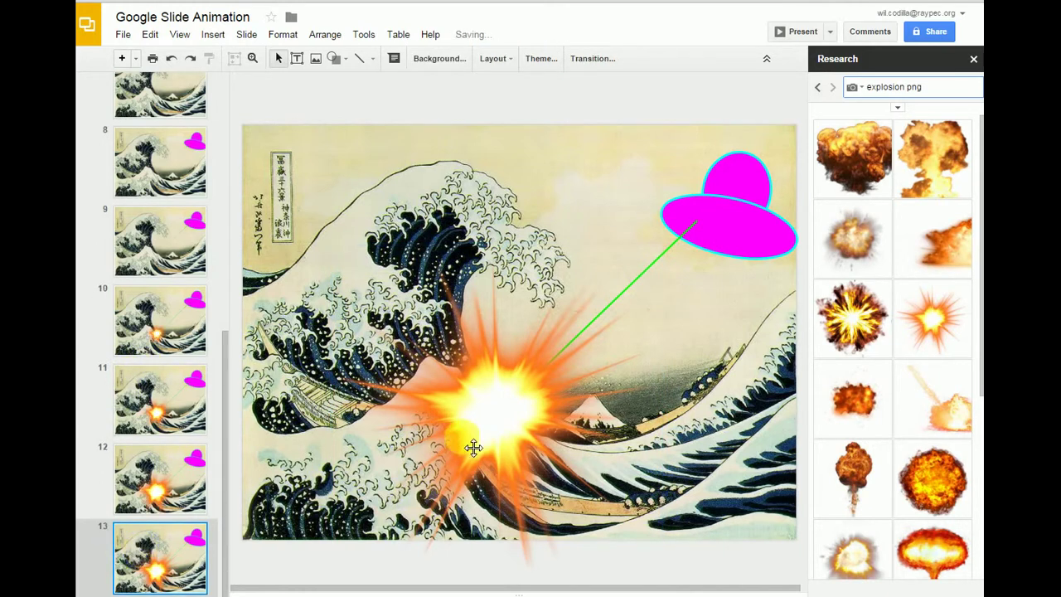
{"action": "left_click", "coordinate": [464, 445]}
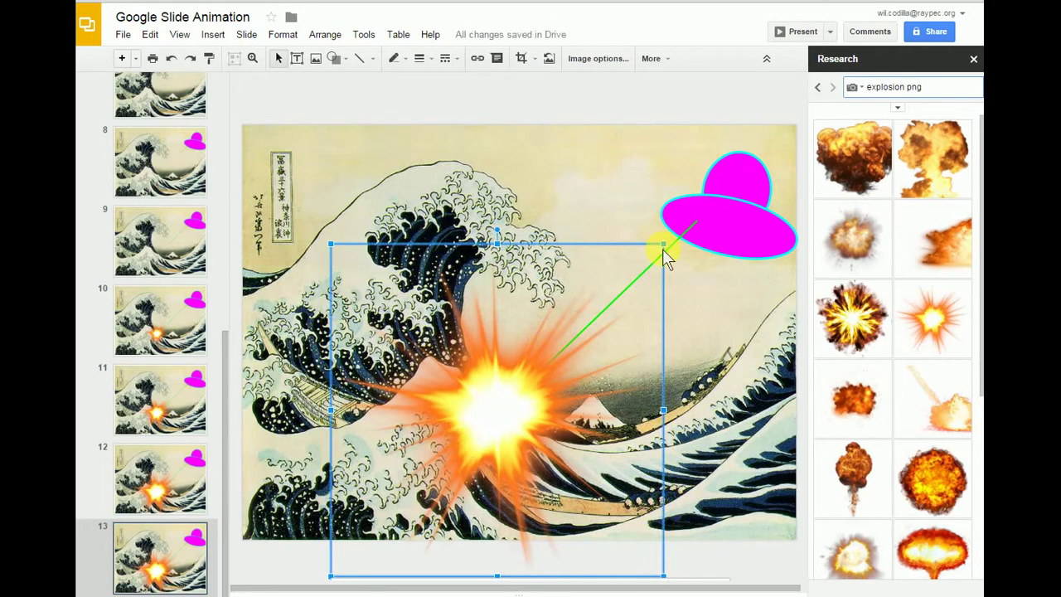
{"action": "left_click_drag", "start_coordinate": [665, 245], "coordinate": [750, 162]}
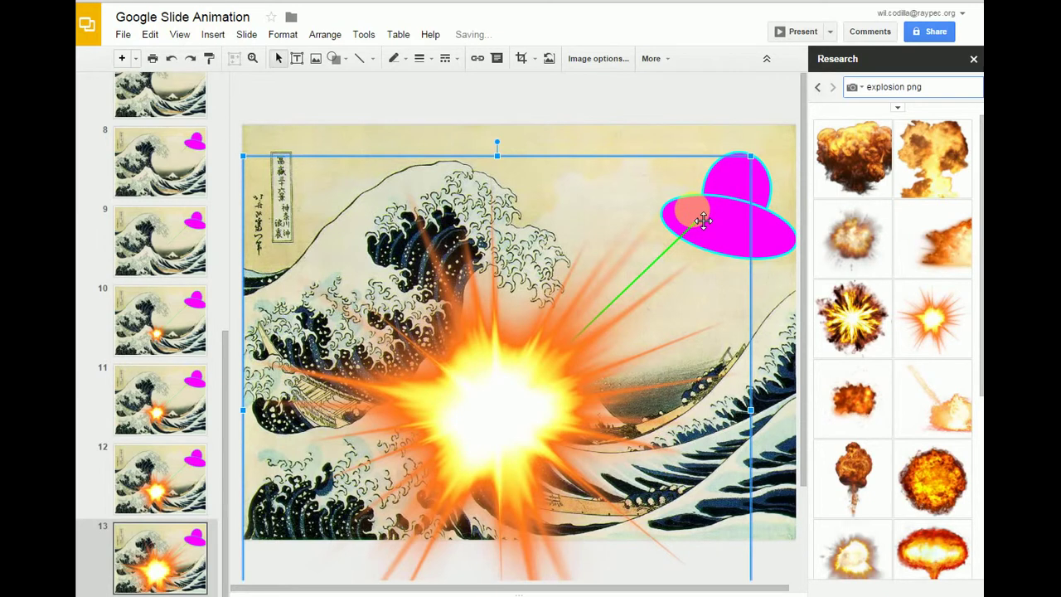
{"action": "scroll", "coordinate": [157, 315], "scroll_direction": "up", "scroll_amount": 1}
{"action": "left_click", "coordinate": [151, 312]}
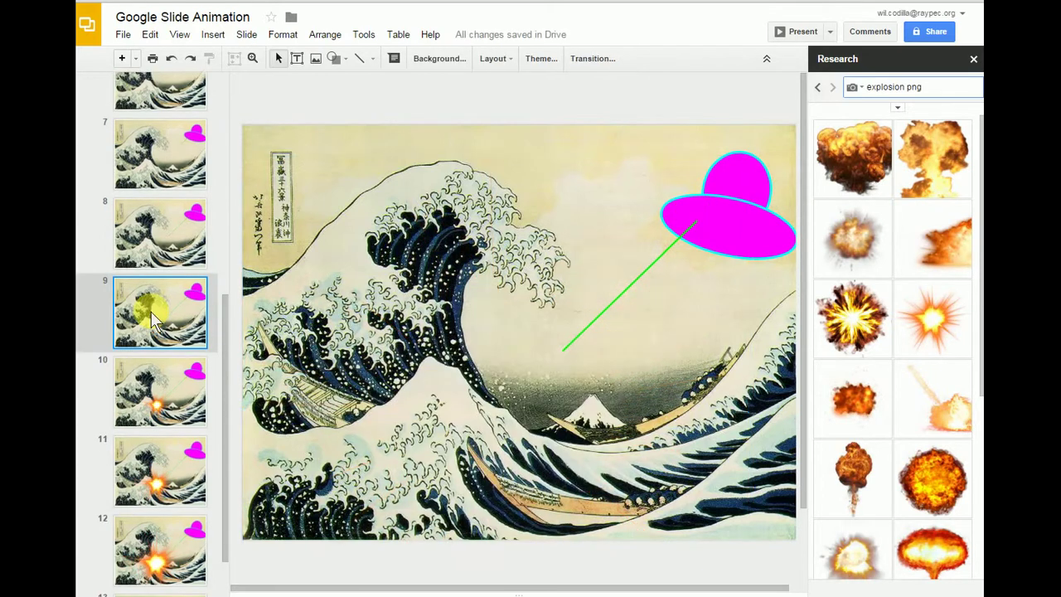
Close the Research panel and step from slide 10 through to slide 13
{"action": "left_click", "coordinate": [974, 60]}
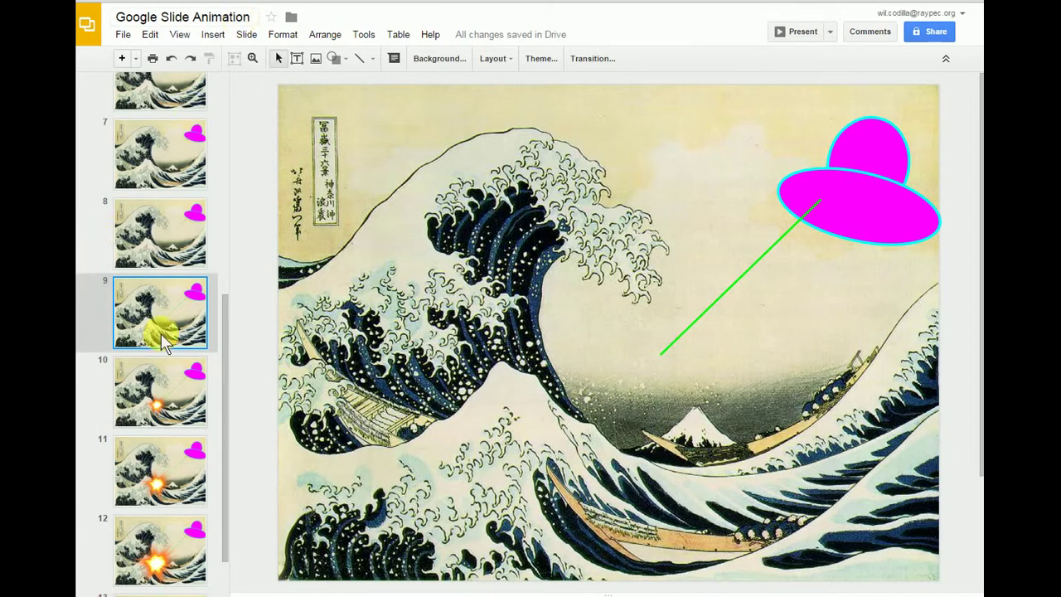
{"action": "left_click", "coordinate": [122, 383]}
{"action": "key", "text": "Down"}
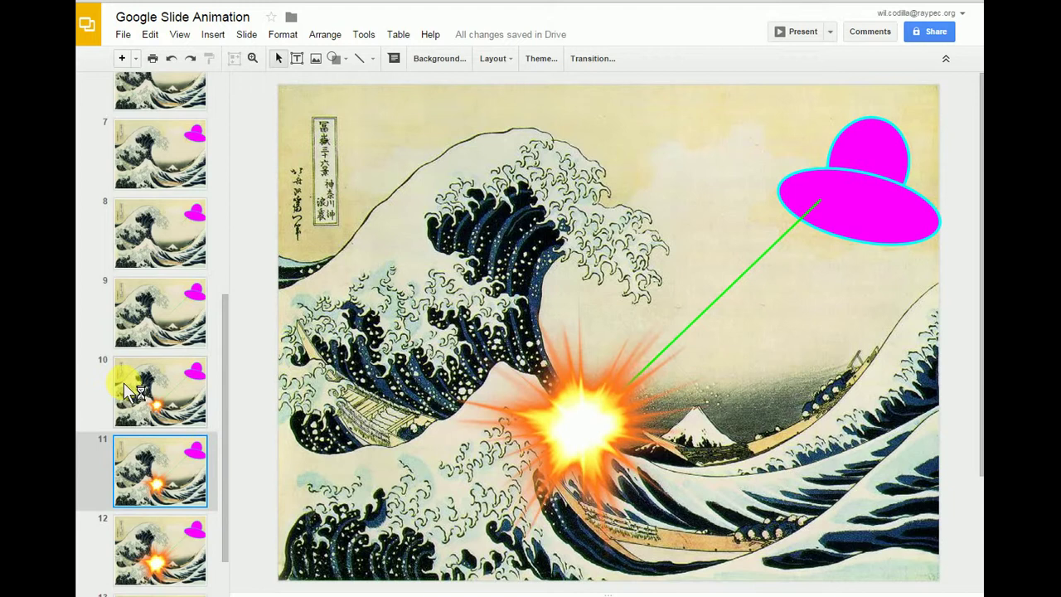
{"action": "key", "text": "Down"}
{"action": "key", "text": "Down"}
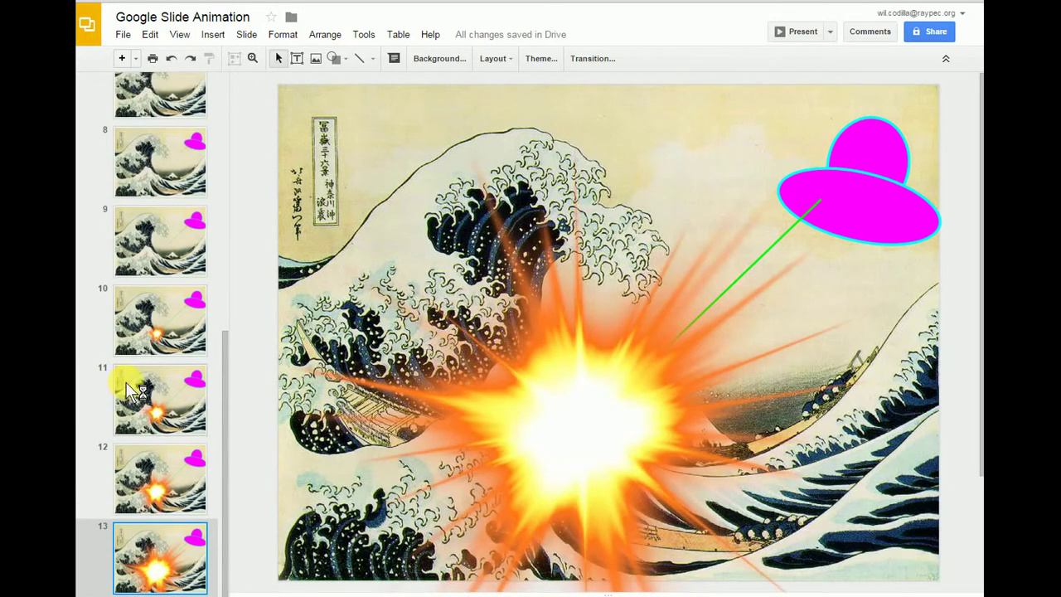